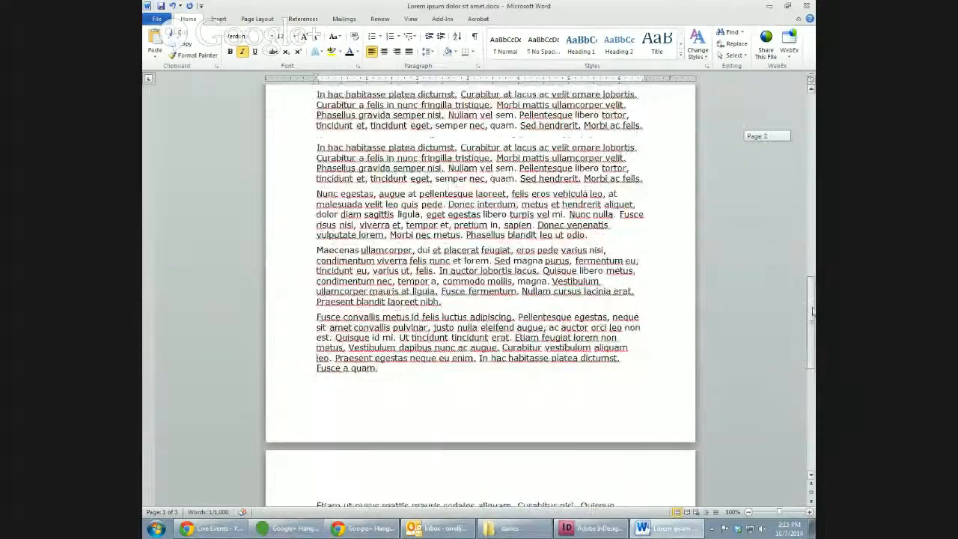
scroll(786, 202, "up", 8)
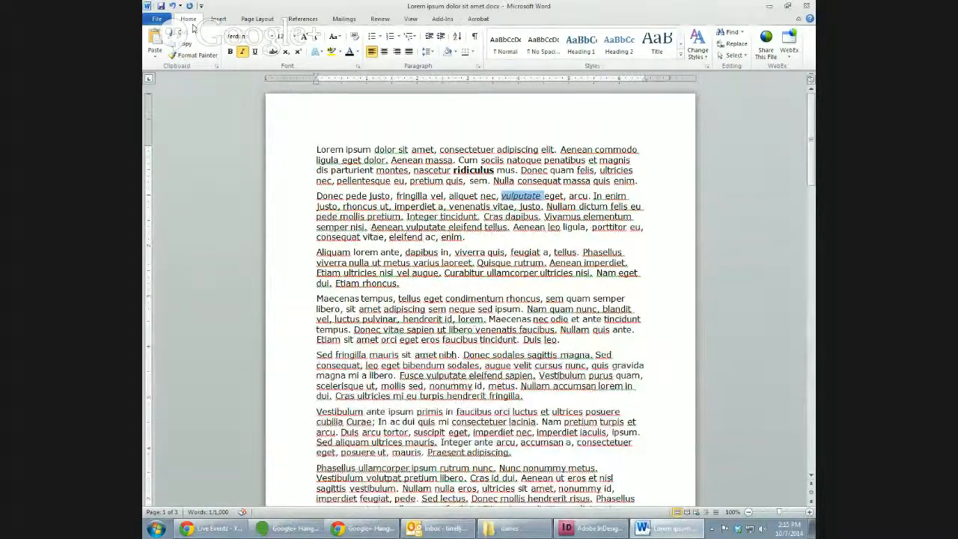
Save the Lorem ipsum document as Rich Text Format, named test1, into the Desktop folder.
left_click(160, 21)
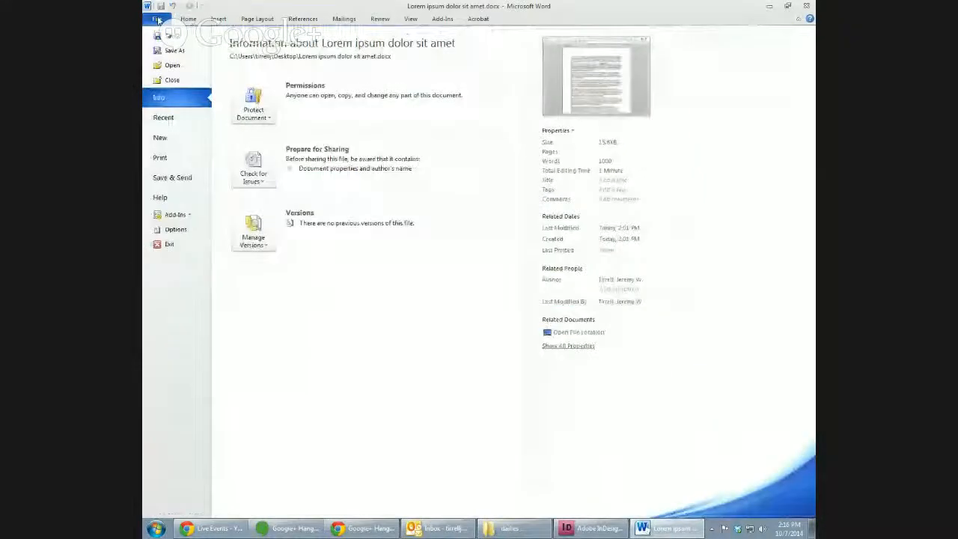
left_click(173, 63)
left_click(296, 210)
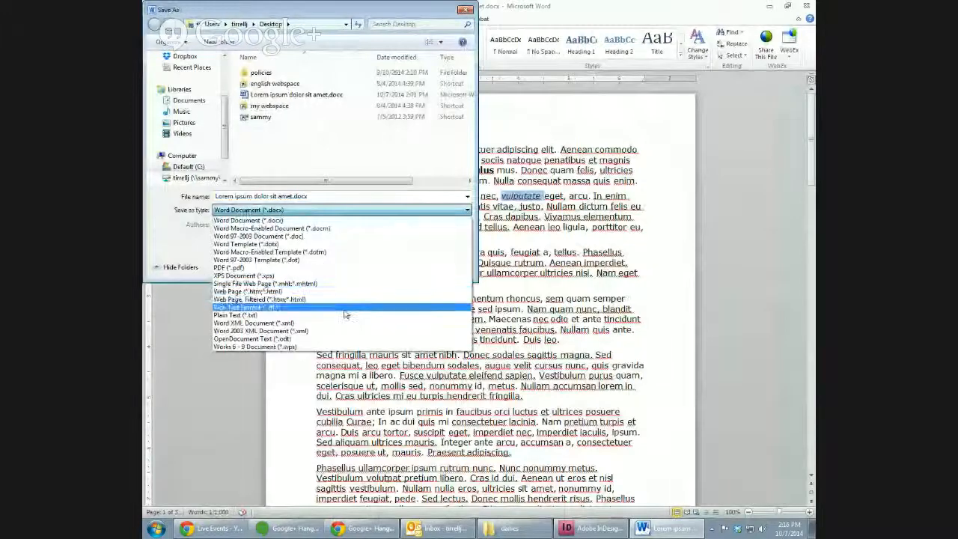
left_click(342, 307)
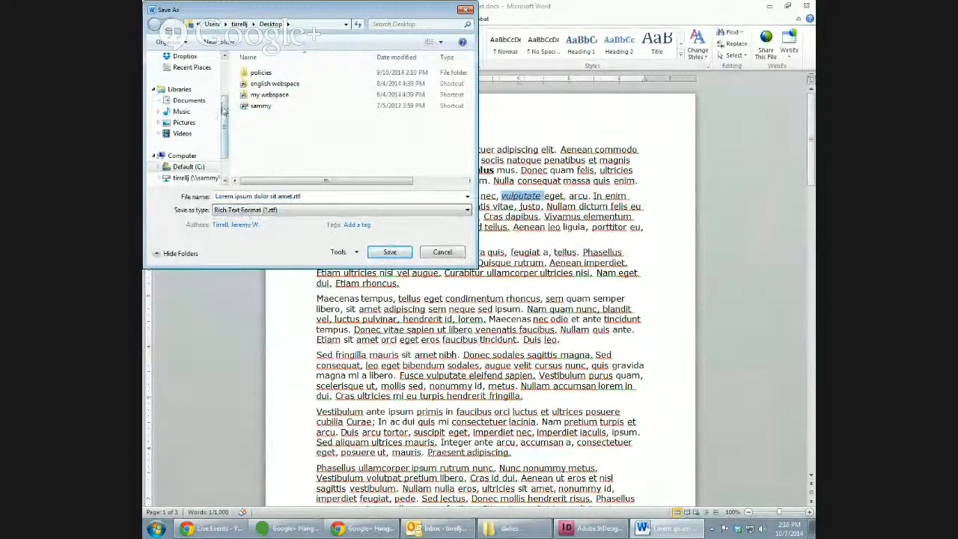
left_click_drag(222, 109, 224, 82)
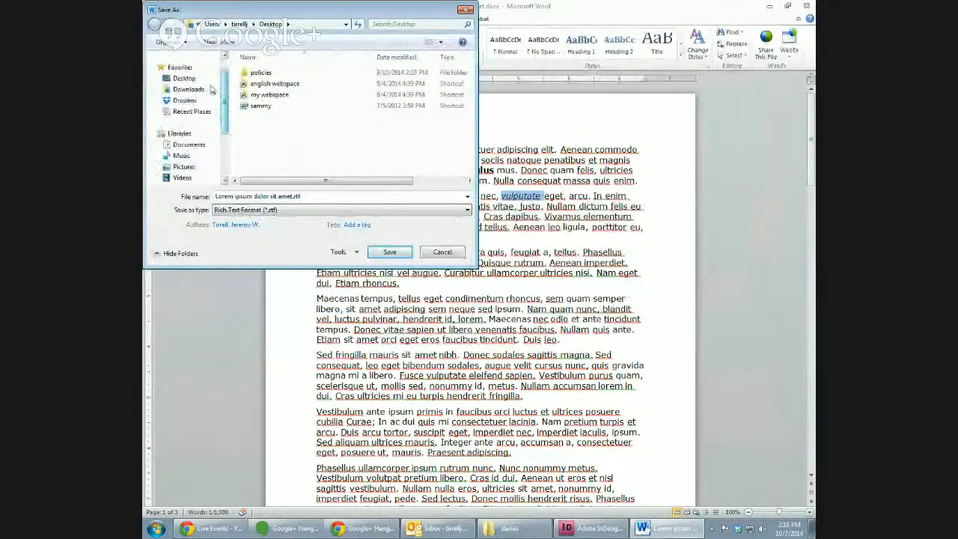
left_click(184, 78)
left_click(258, 196)
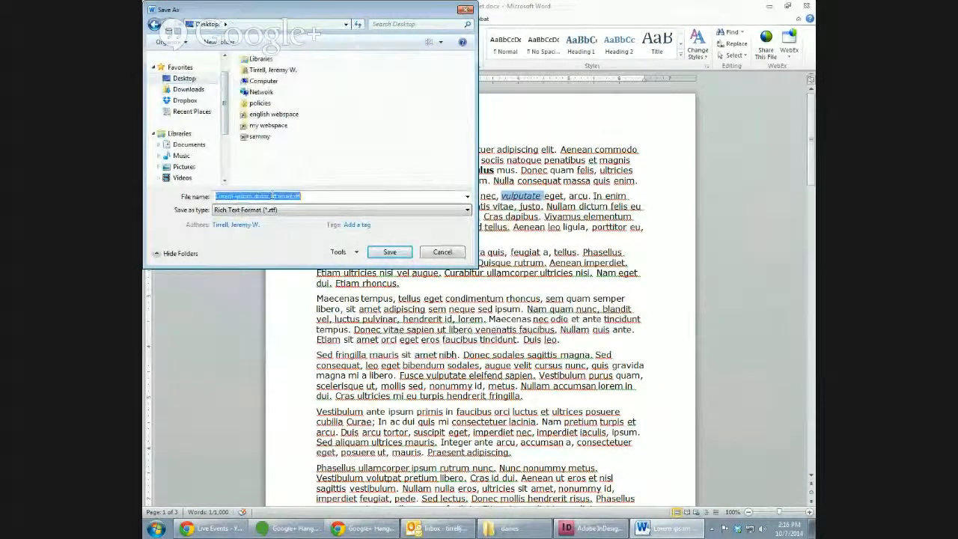
type("tes")
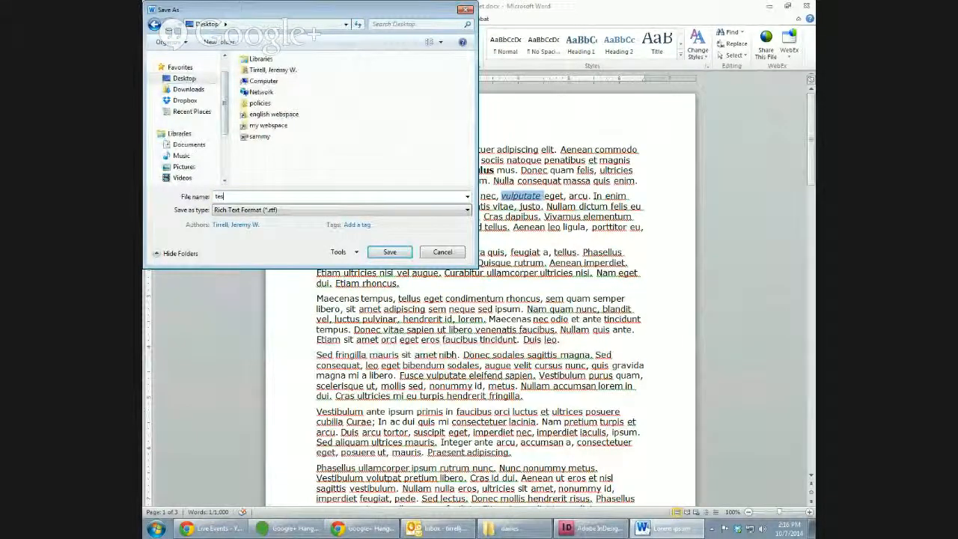
type("t1.rtf")
key("Return")
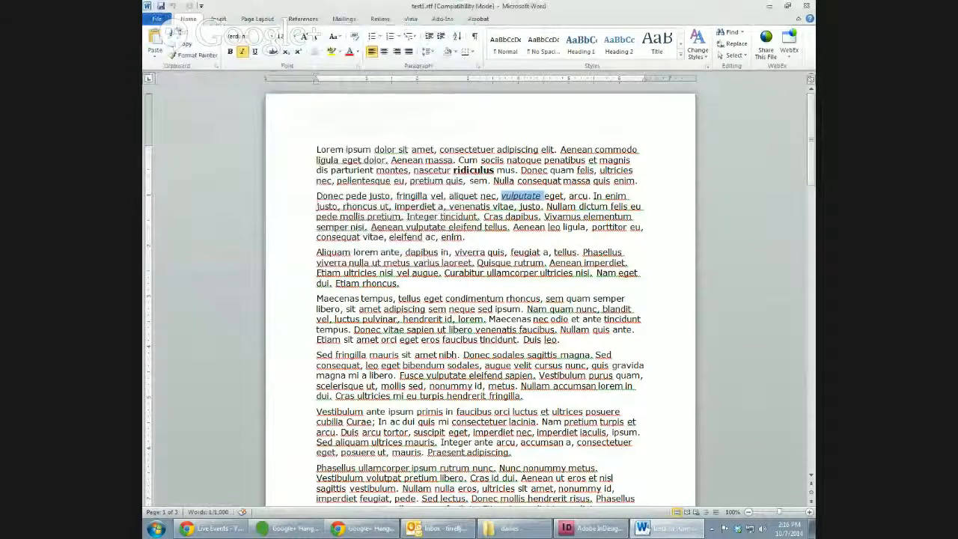
left_click(157, 18)
Publish a PDF copy to the Desktop, then close Word and the leftover Comment & Markup toolbar.
left_click(171, 50)
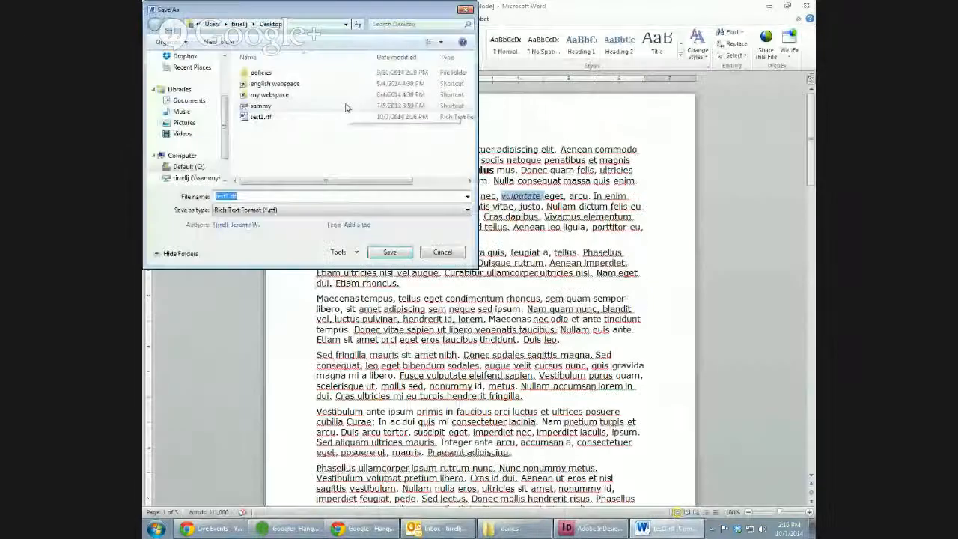
left_click(412, 210)
left_click(404, 267)
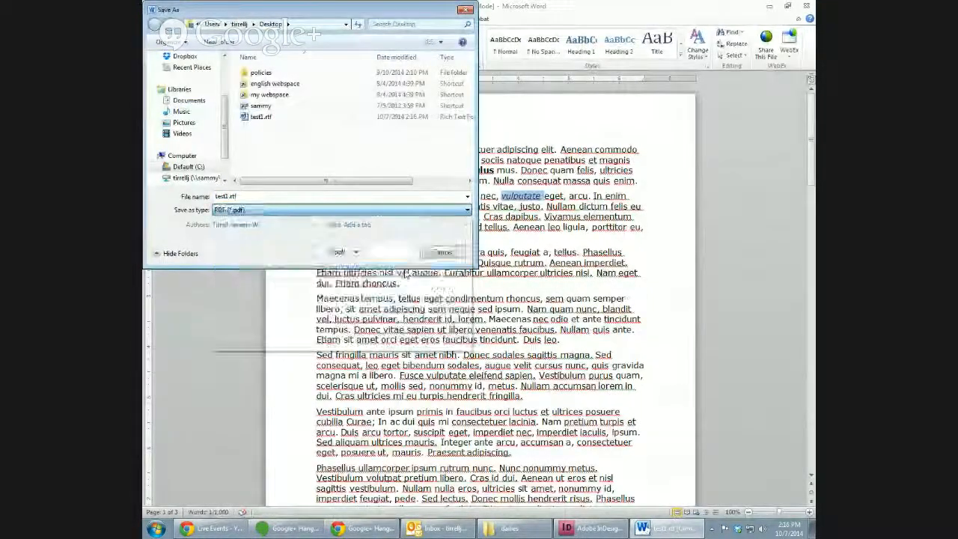
double_click(277, 197)
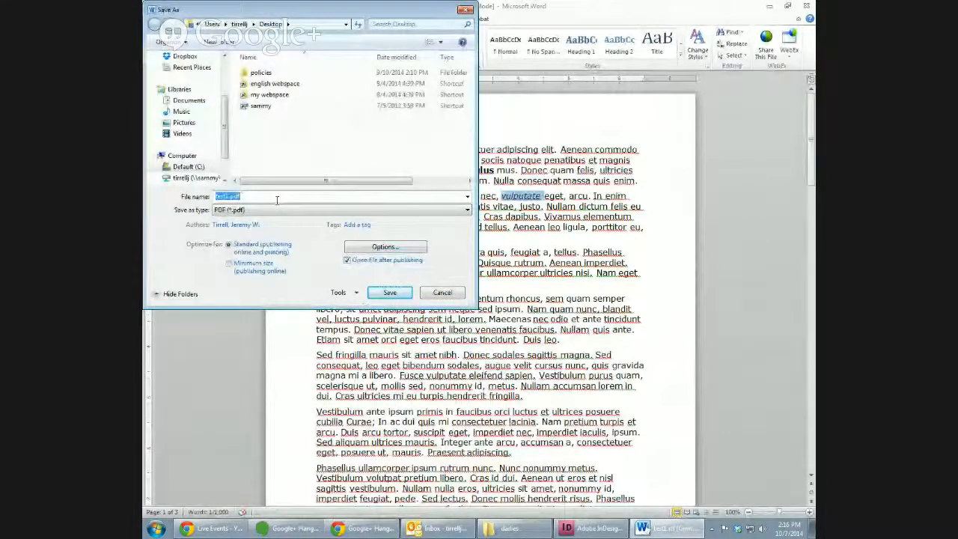
left_click(276, 200)
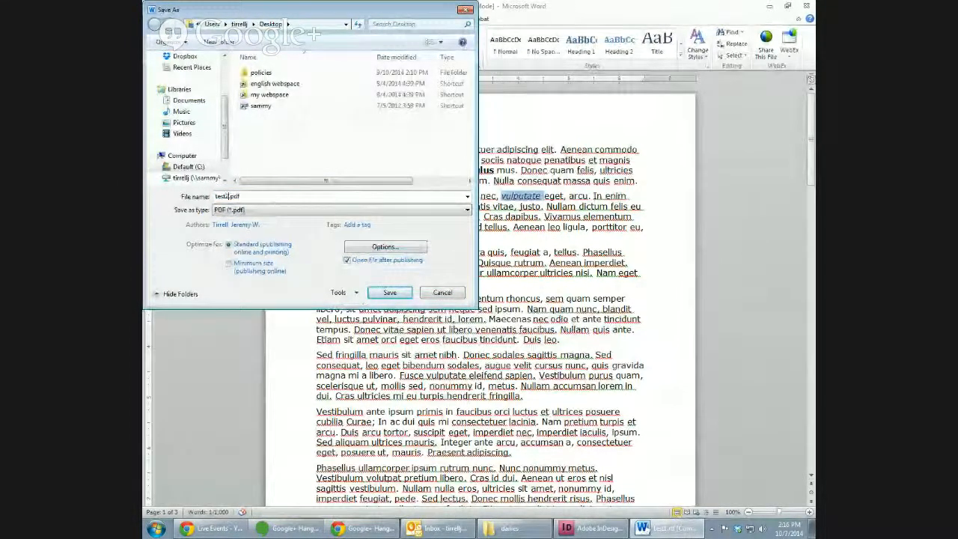
key("Return")
left_click(802, 5)
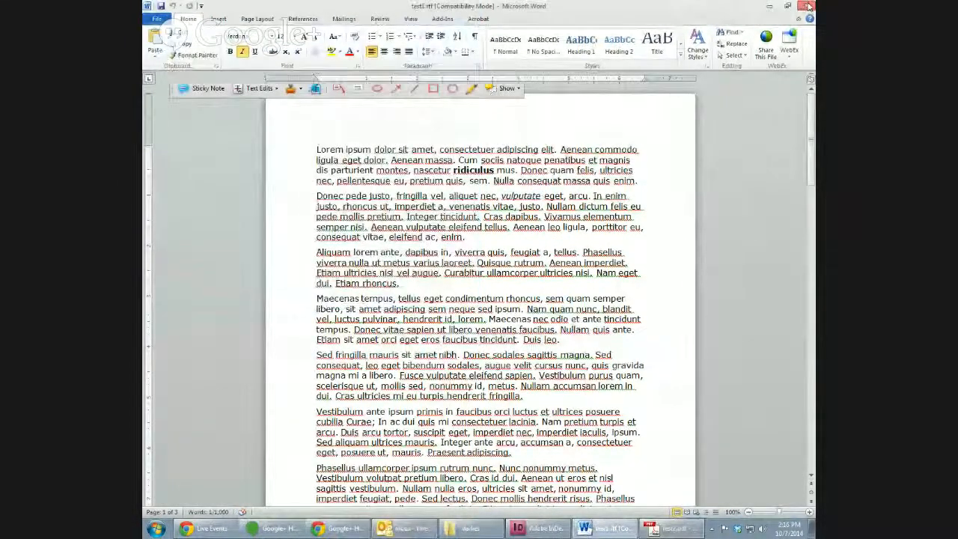
left_click(519, 73)
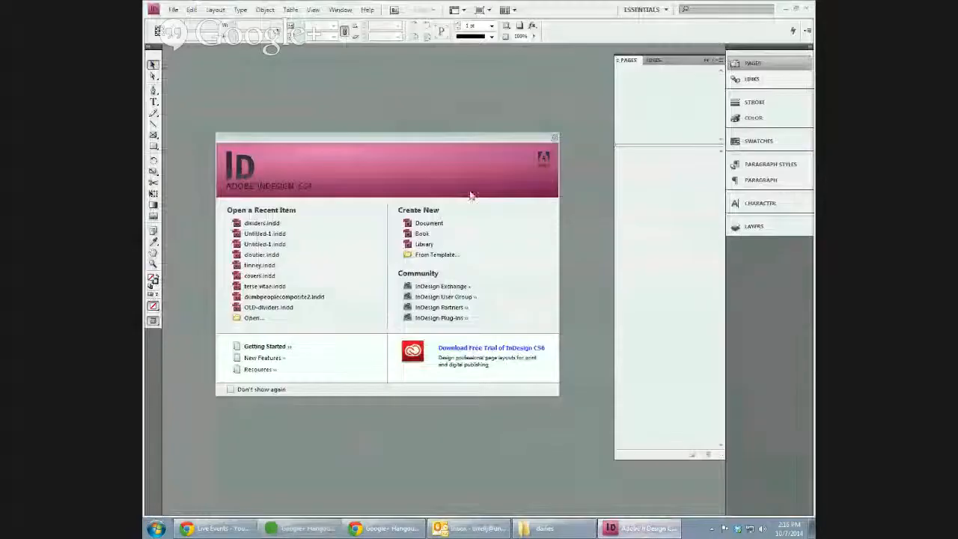
Create a default new document and place test1.rtf, accepting its RTF import settings.
left_click(428, 223)
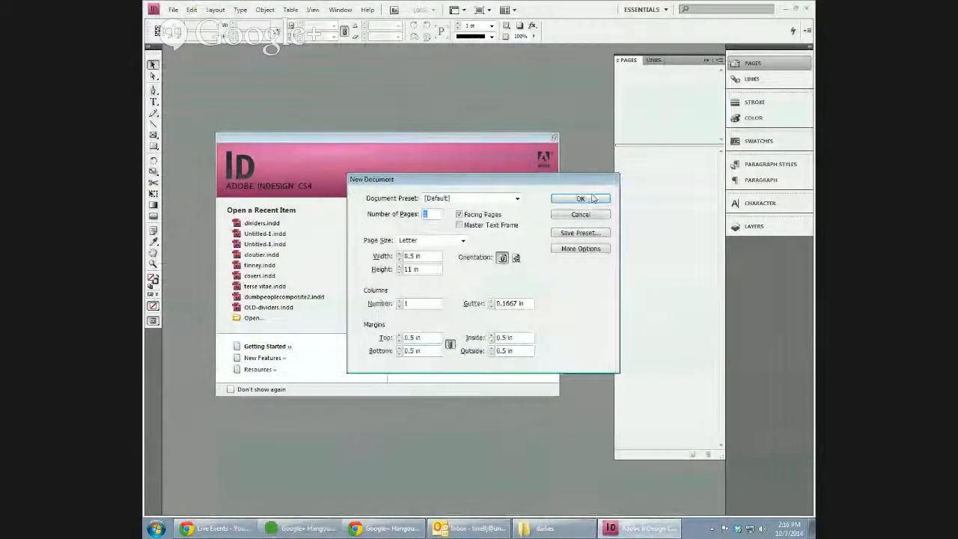
left_click(590, 197)
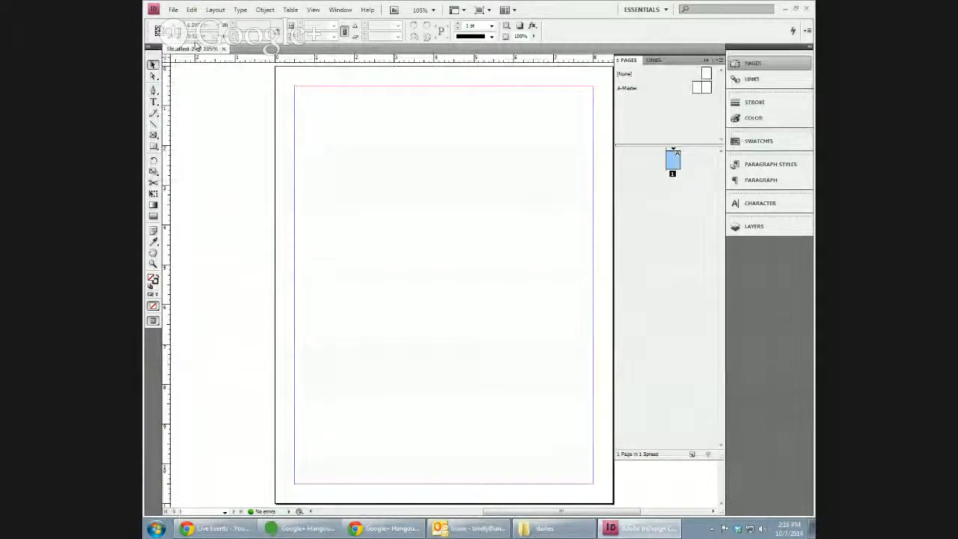
left_click(171, 9)
left_click(189, 162)
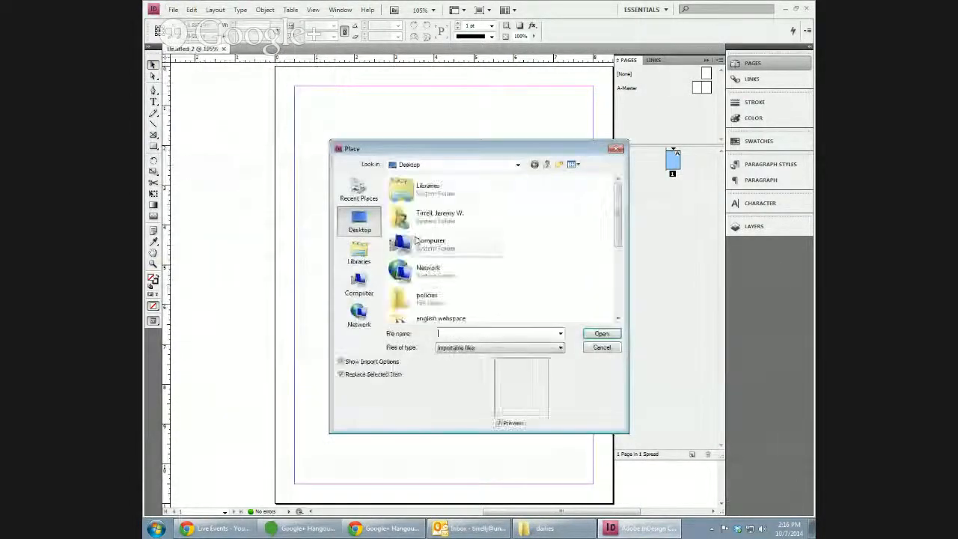
left_click_drag(620, 224, 624, 292)
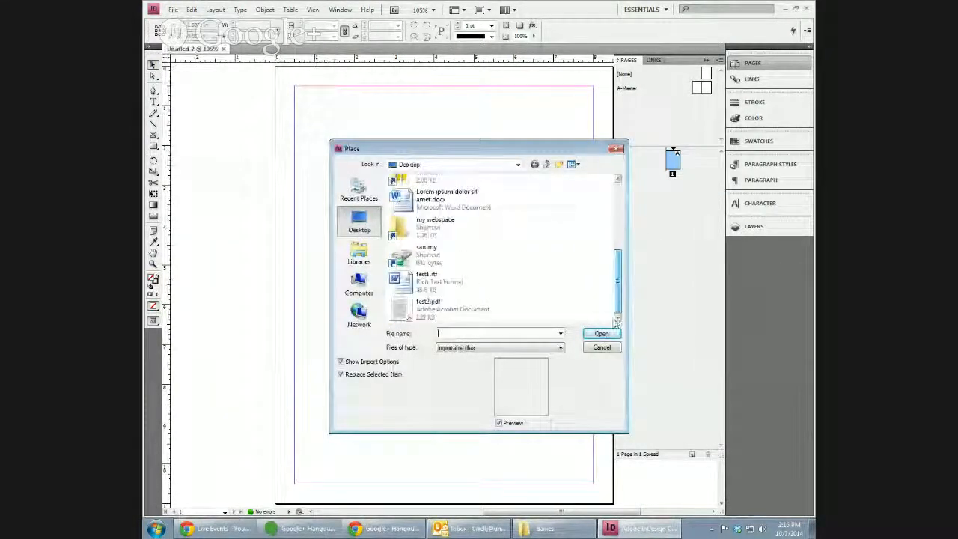
left_click(443, 282)
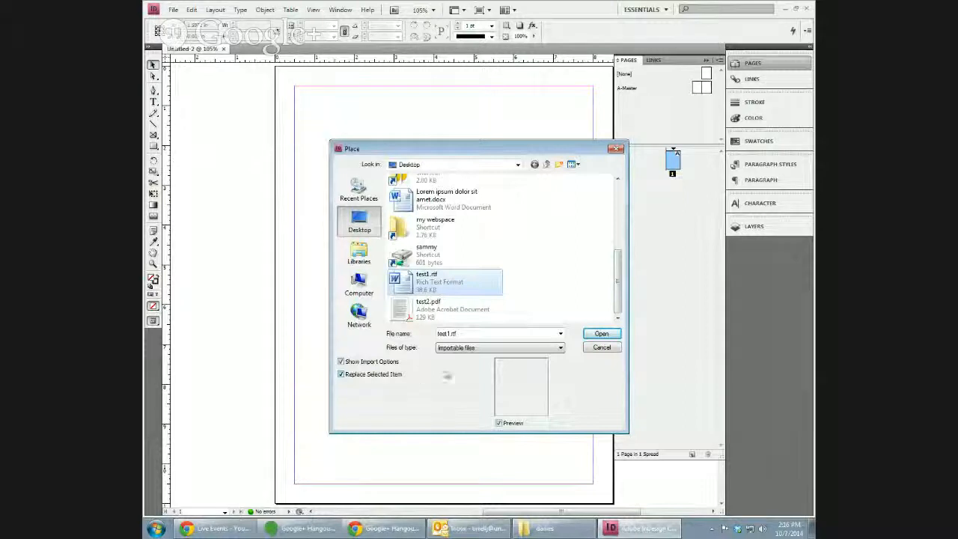
left_click(602, 334)
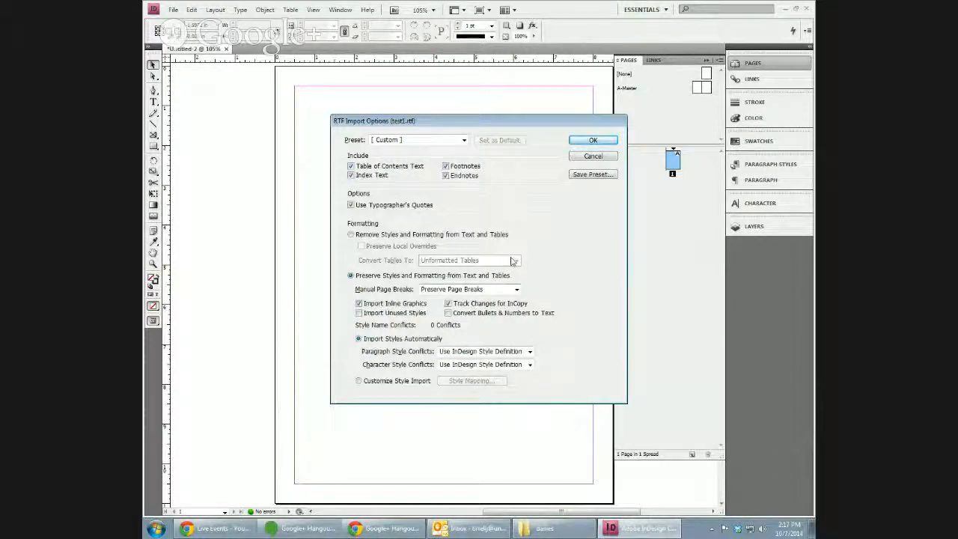
left_click(593, 141)
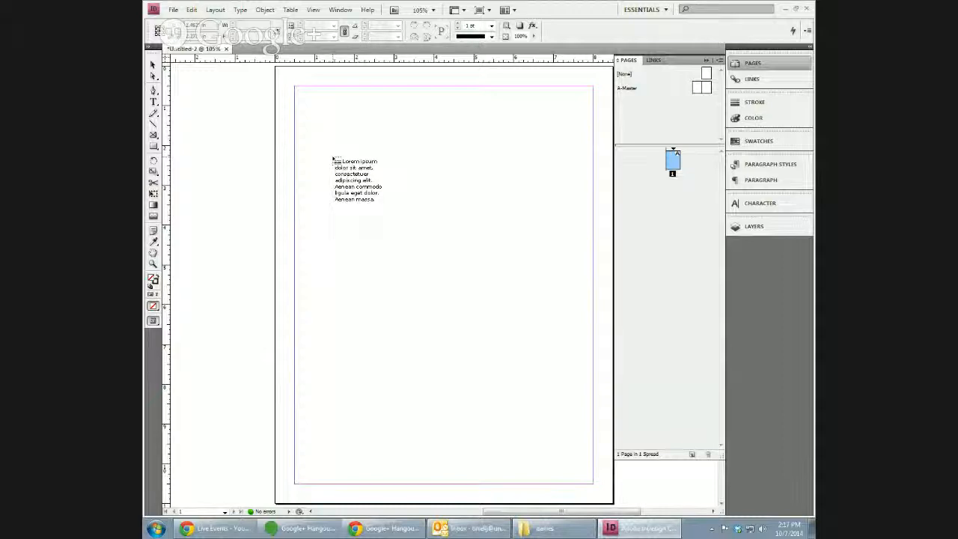
Drop the story on page 1 and stretch its frame to the top margin, then return to 100% zoom.
left_click(333, 157)
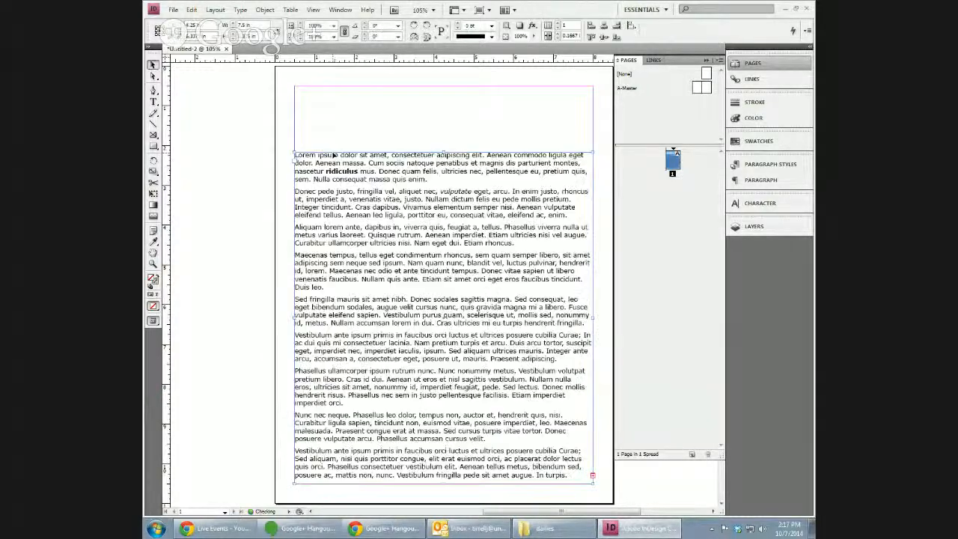
left_click_drag(449, 152, 451, 87)
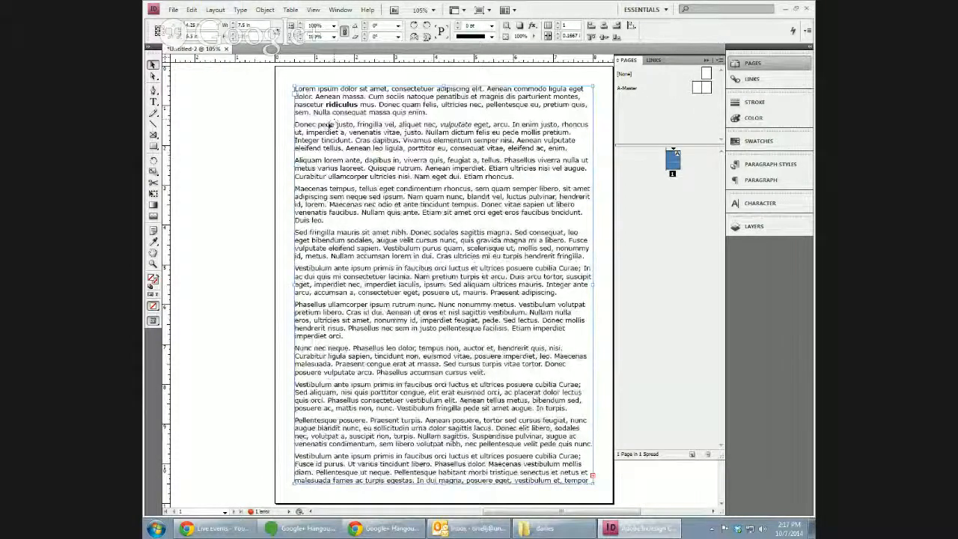
key("ctrl+equal")
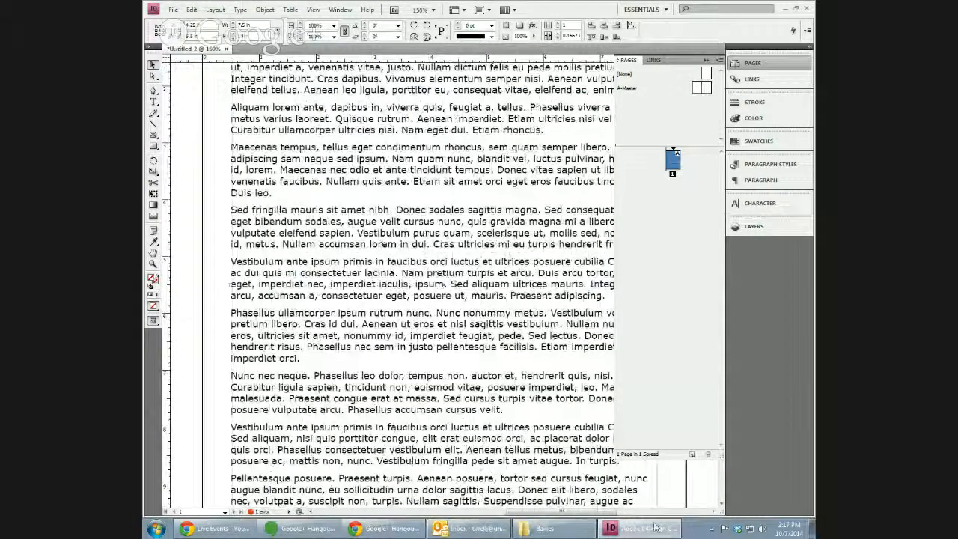
left_click(707, 60)
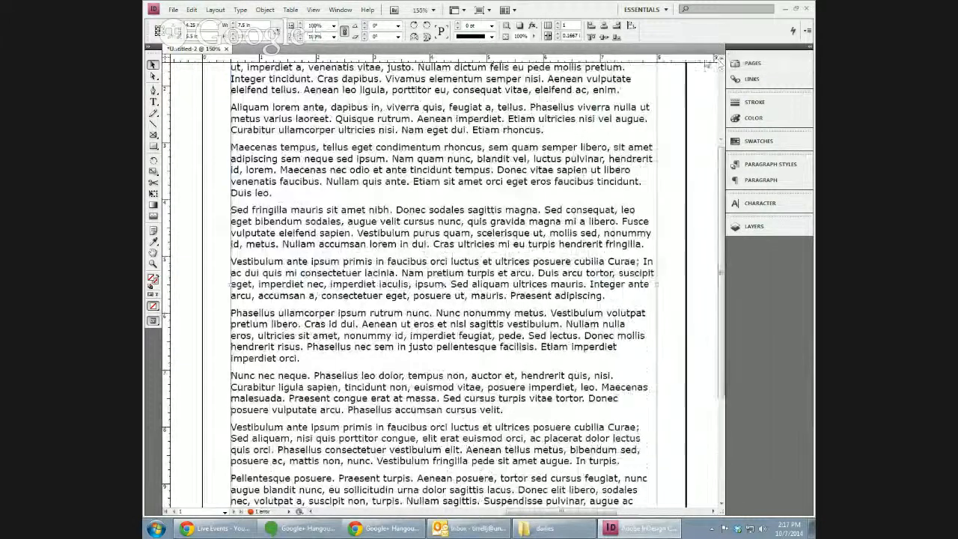
left_click_drag(722, 155, 720, 88)
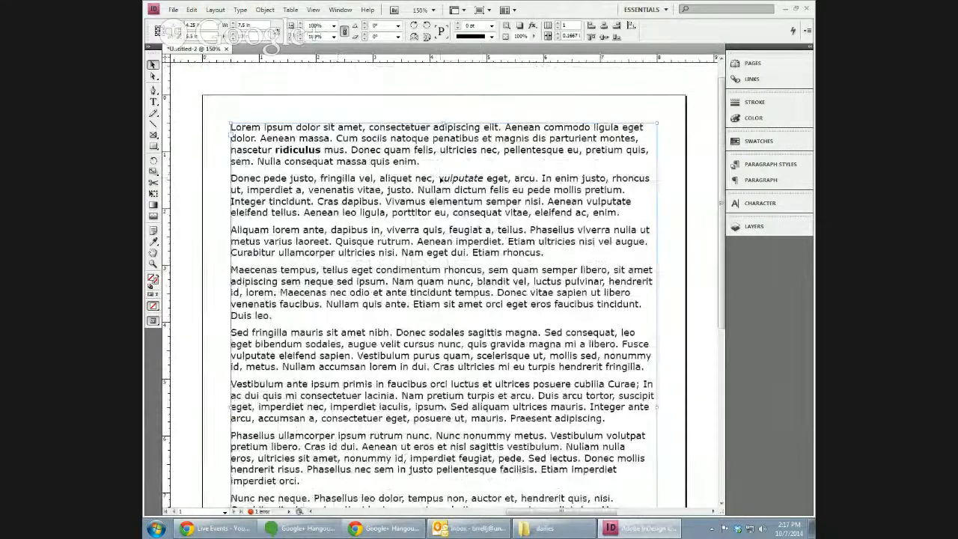
key("ctrl+1")
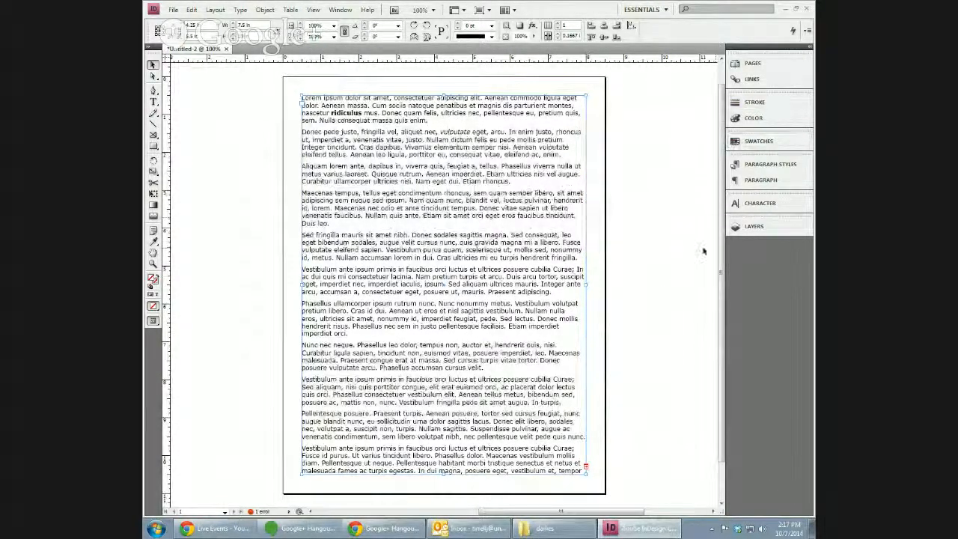
Add page 2, load the overflow text from page 1's frame, and go to page 2.
left_click(766, 63)
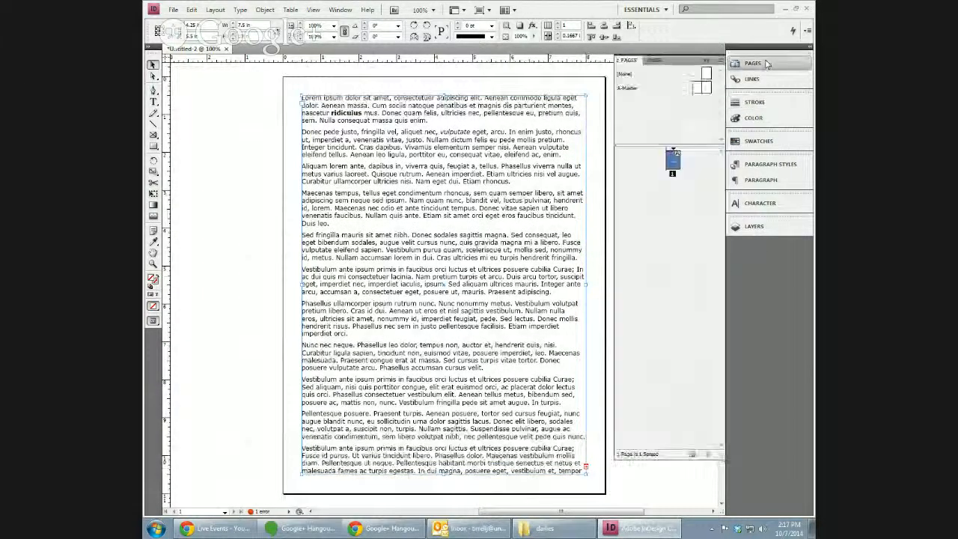
left_click(693, 453)
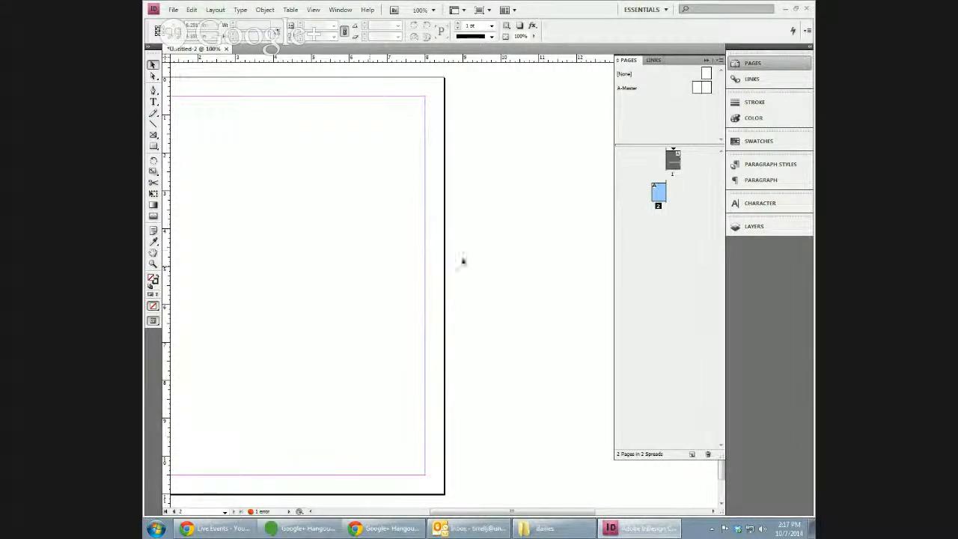
left_click_drag(584, 513, 561, 514)
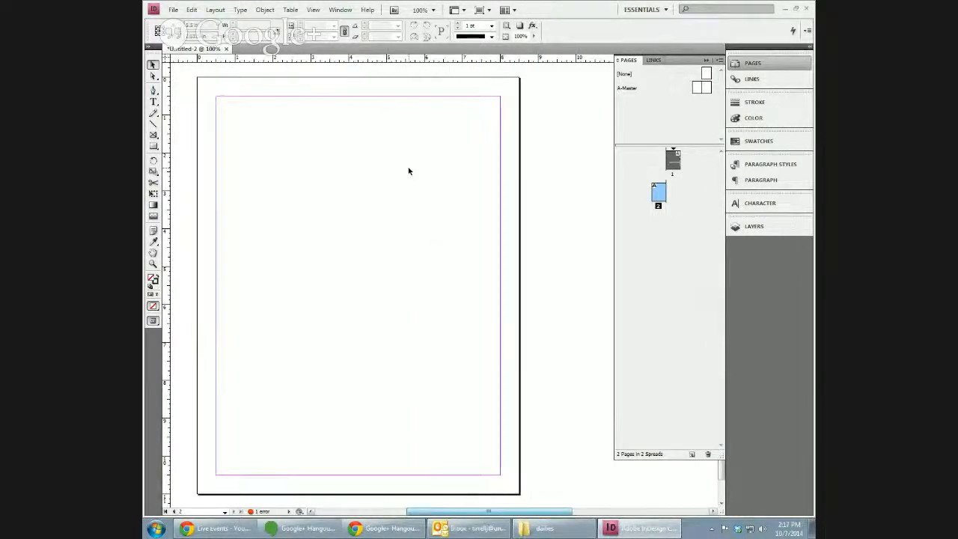
double_click(673, 160)
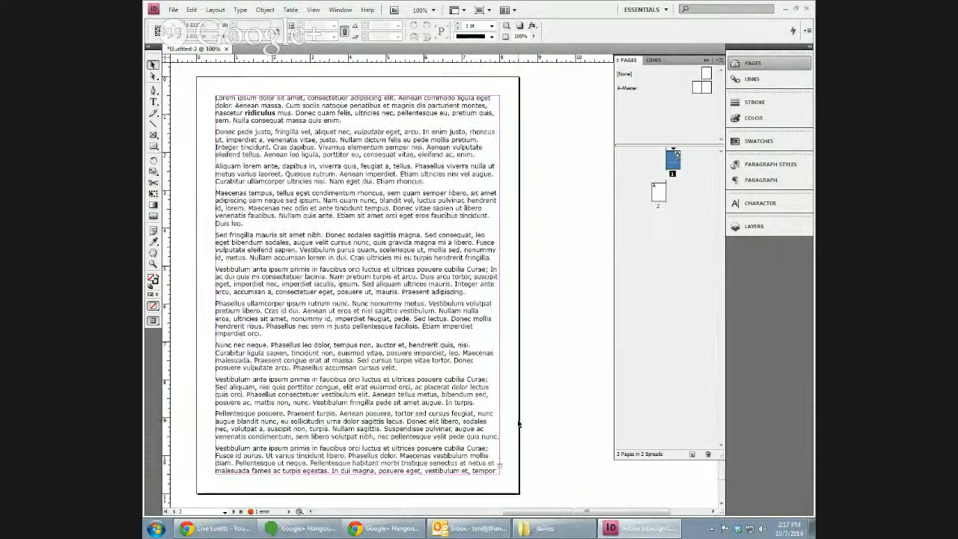
left_click(499, 470)
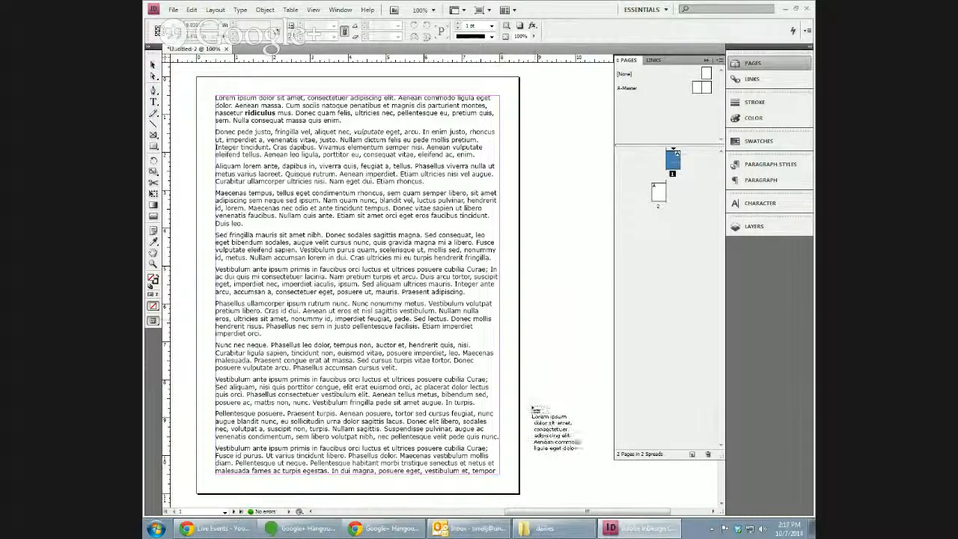
double_click(657, 199)
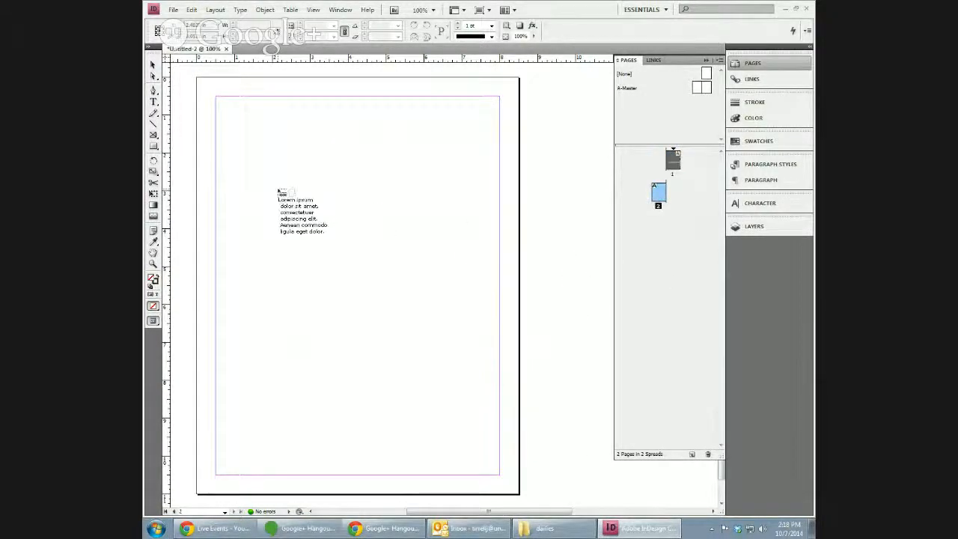
Flow the overflow text onto page 2 and extend that frame up to the top margin.
left_click(278, 190)
left_click_drag(351, 185, 354, 88)
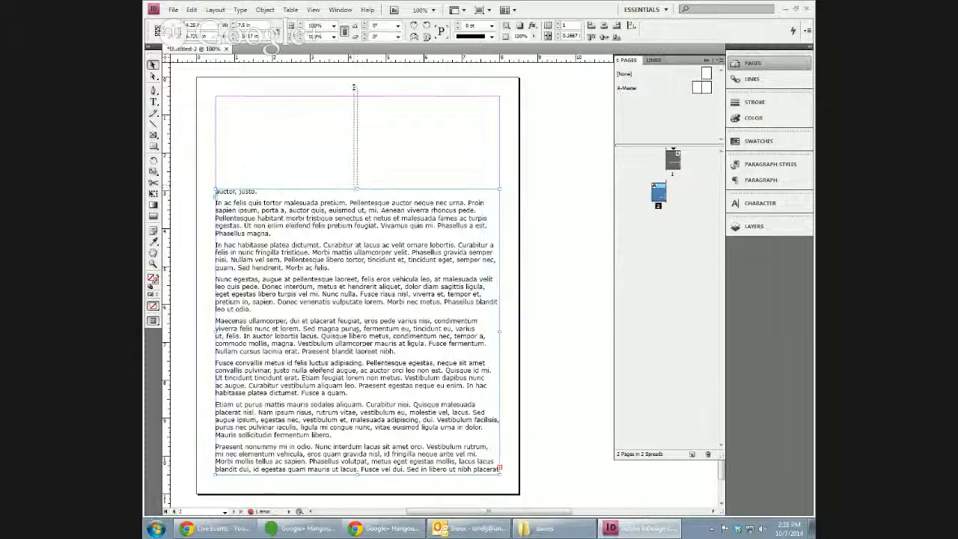
left_click(363, 186)
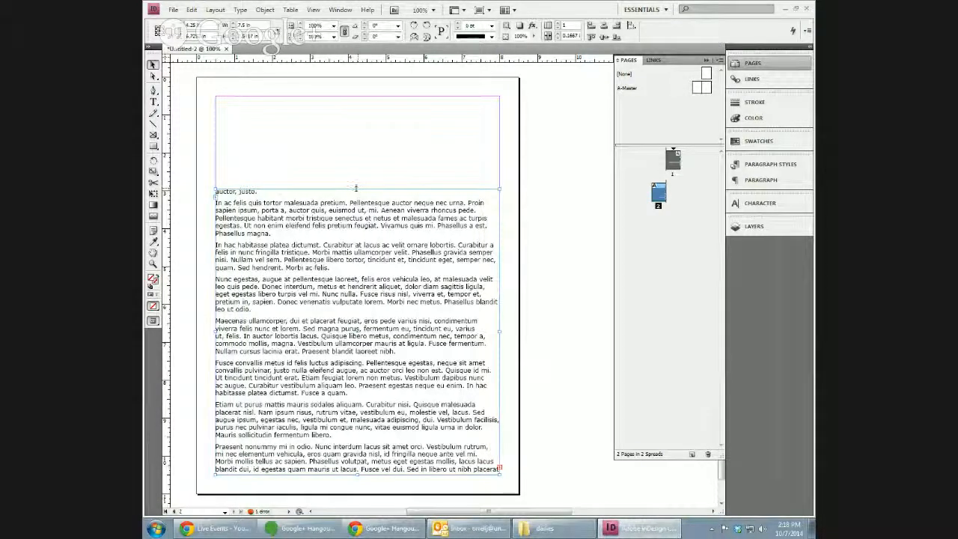
left_click_drag(362, 187, 365, 95)
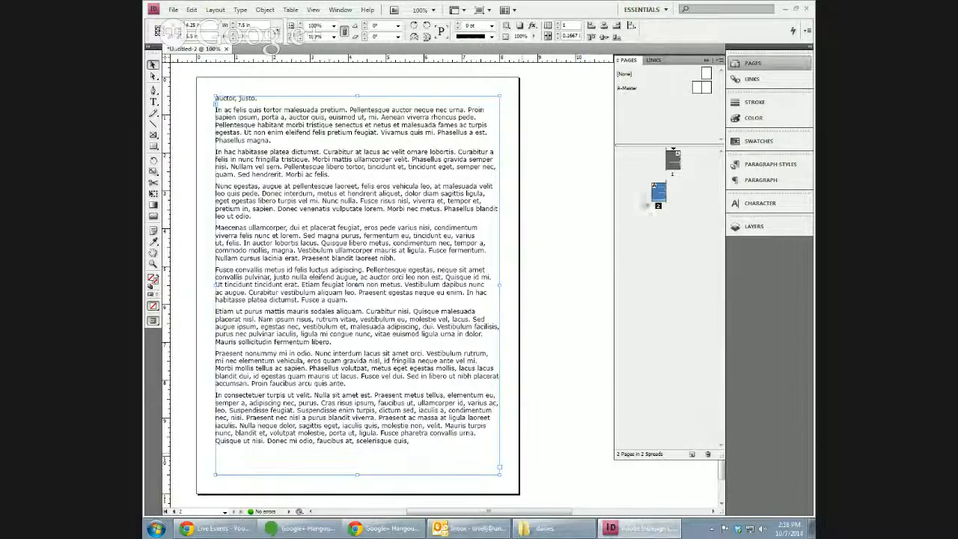
Add page 3 and continue the remaining text there in a frame stretched to the page top.
left_click(692, 453)
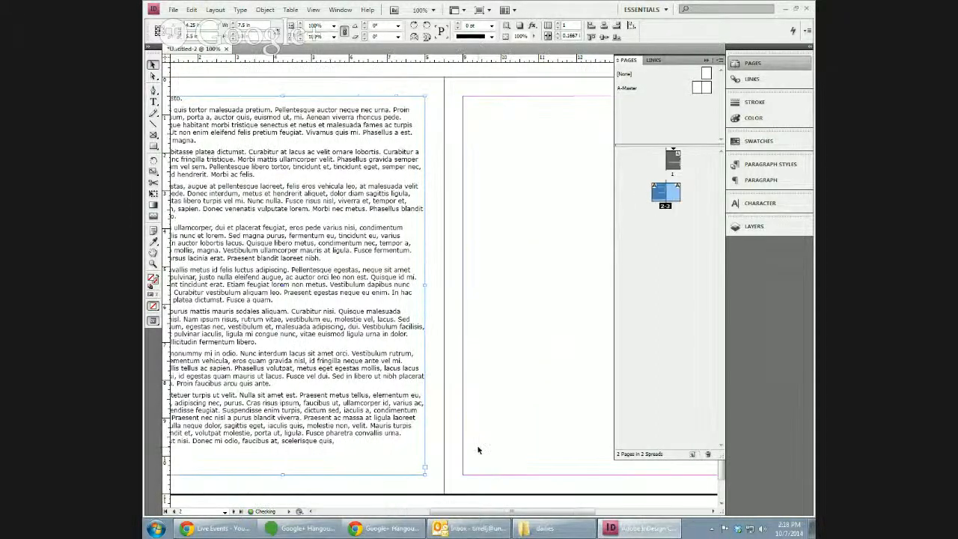
left_click(425, 468)
left_click(496, 356)
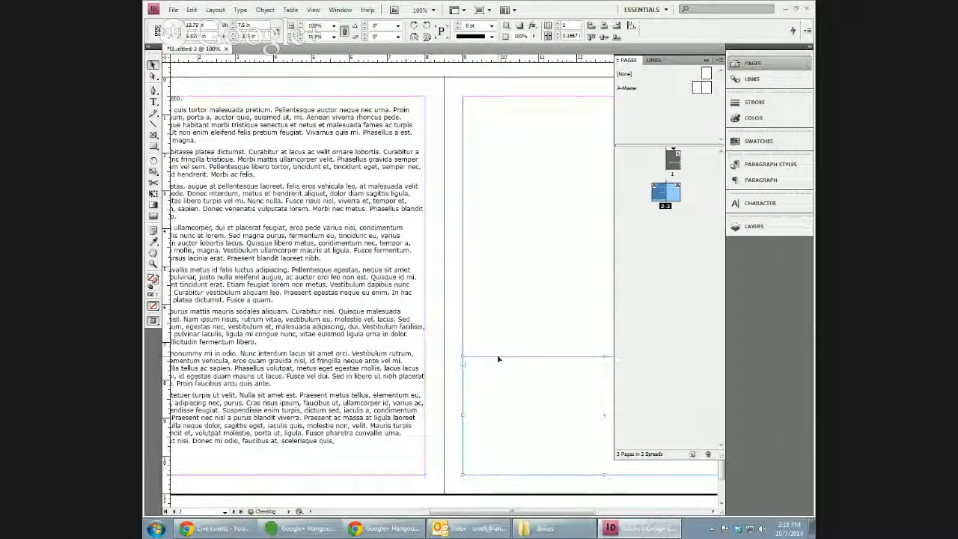
left_click_drag(605, 358, 593, 98)
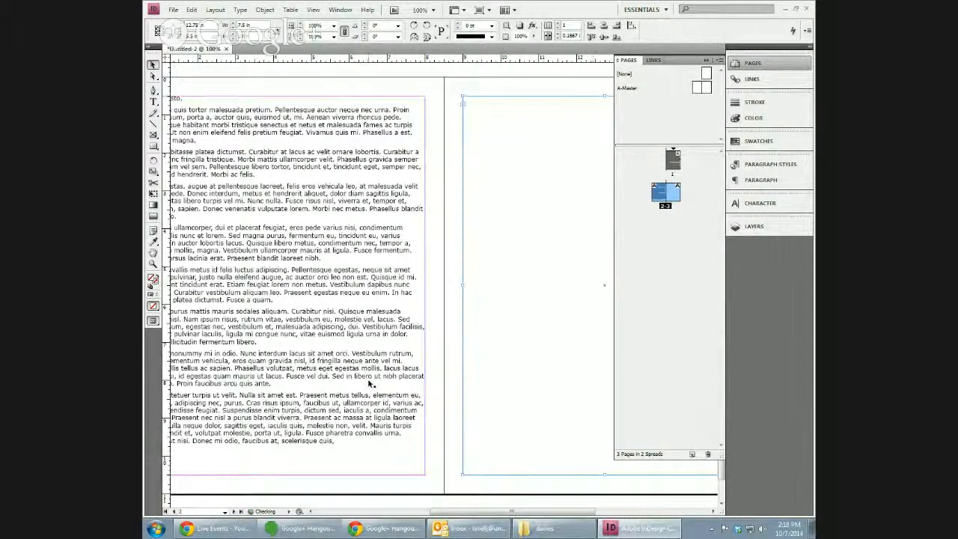
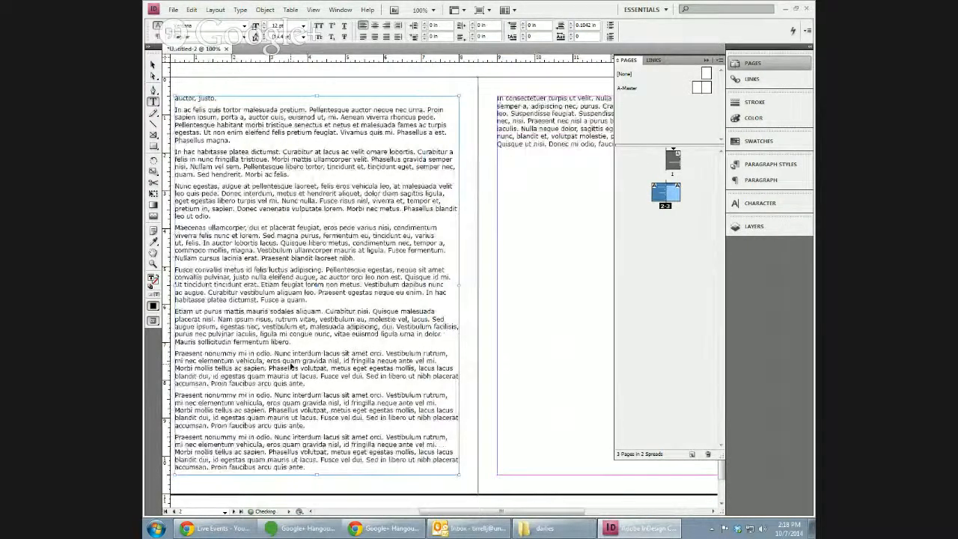
Select page 3's text frame and drag its lower edge slightly.
left_click(540, 303)
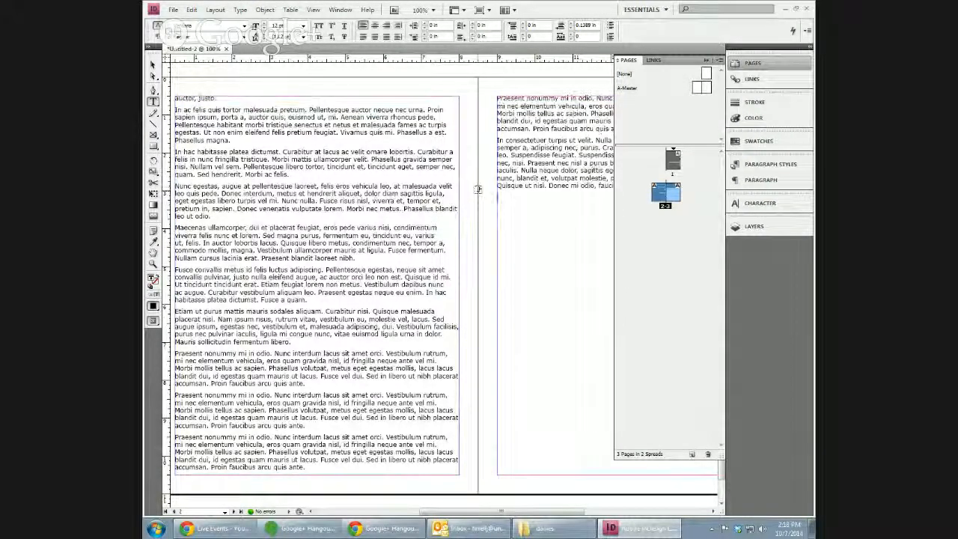
left_click(153, 65)
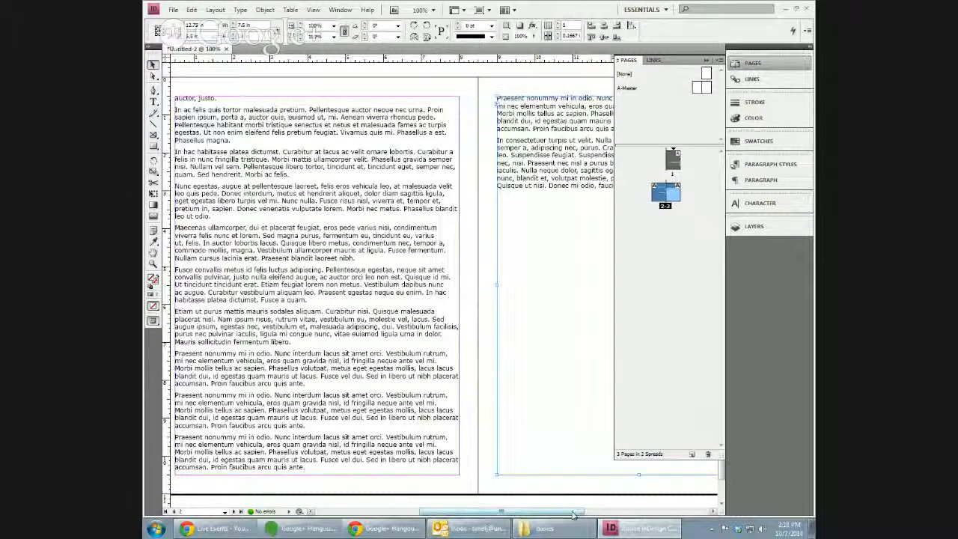
left_click_drag(573, 515, 553, 517)
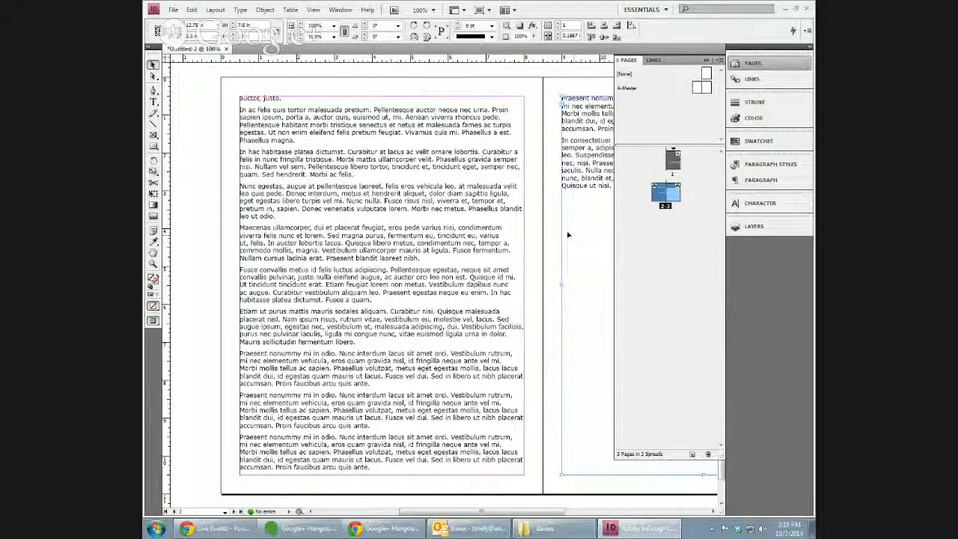
Close Untitled-2, discarding its unsaved changes.
key("ctrl+w")
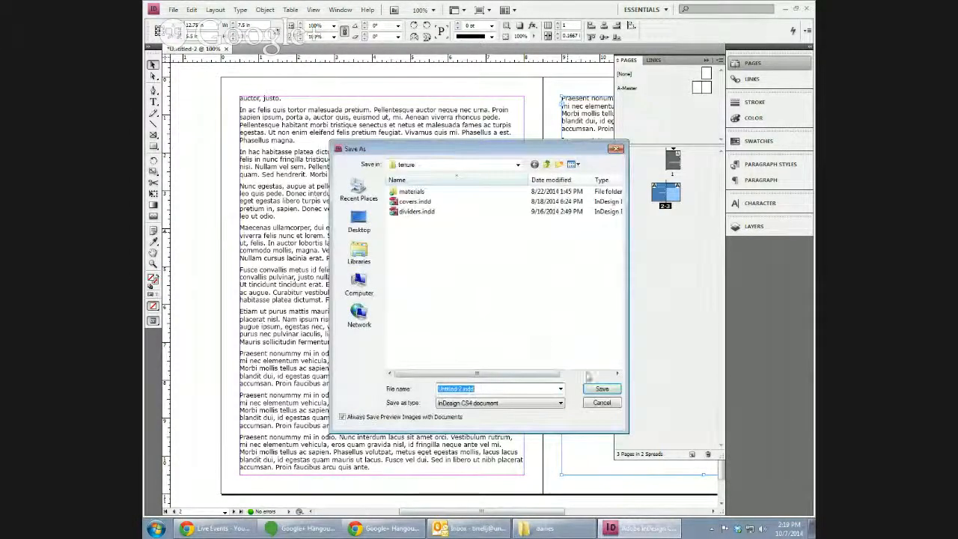
left_click(600, 402)
key("ctrl+w")
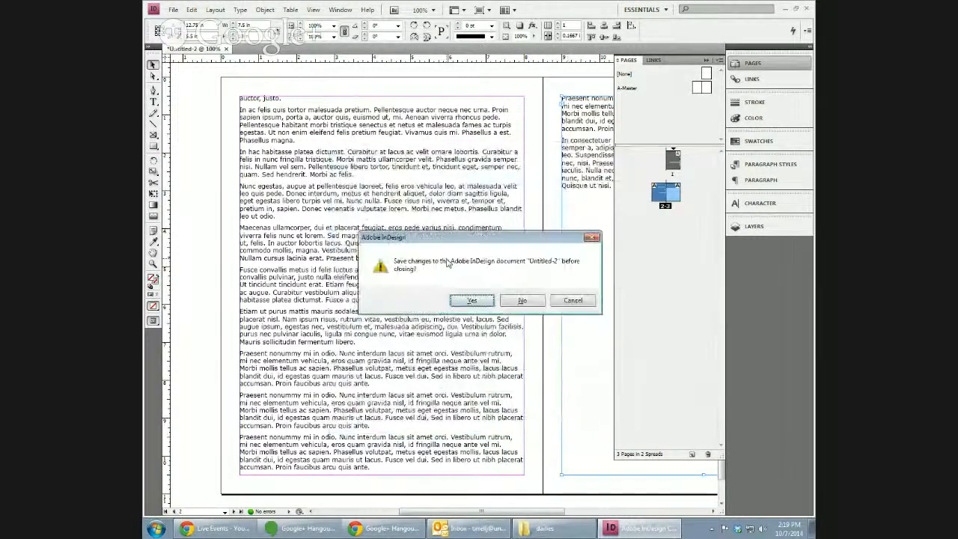
left_click(523, 301)
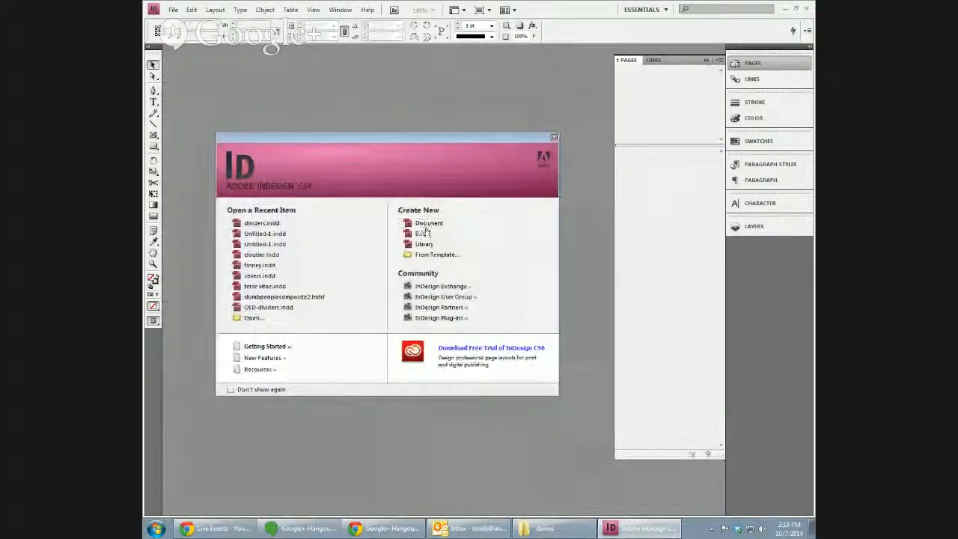
Create a new blank document, Untitled-3, with the default settings.
left_click(416, 234)
key("Escape")
left_click(434, 223)
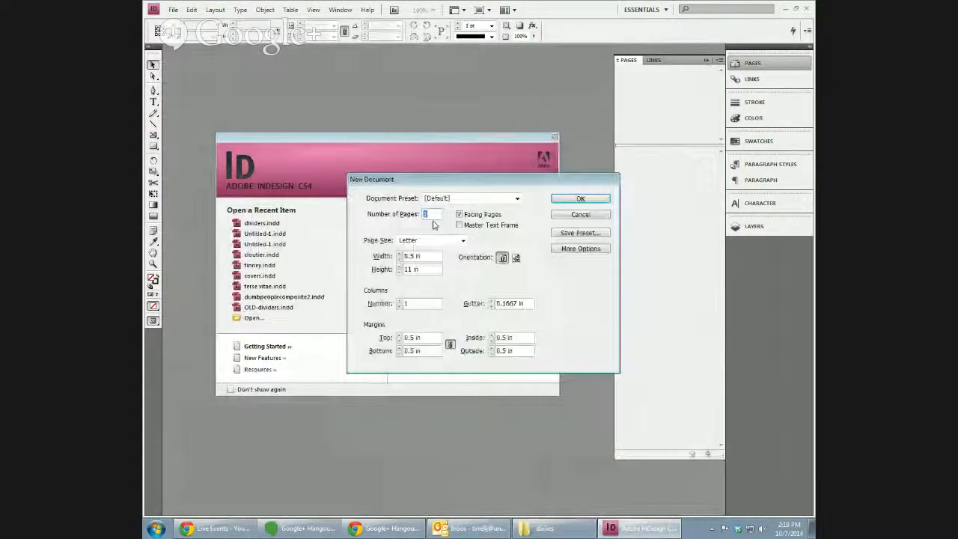
left_click(588, 199)
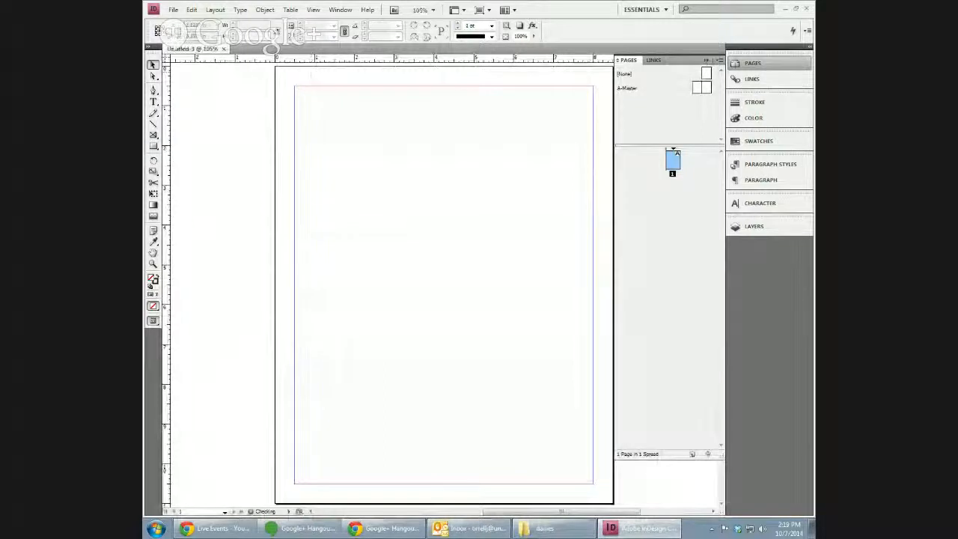
Load test2.pdf for placing, importing page range 1-3.
left_click(172, 10)
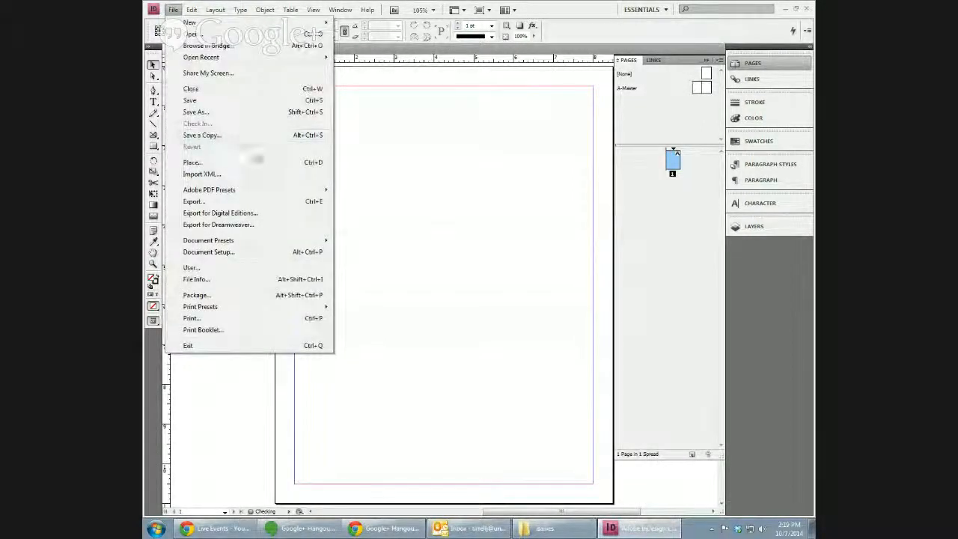
left_click(256, 164)
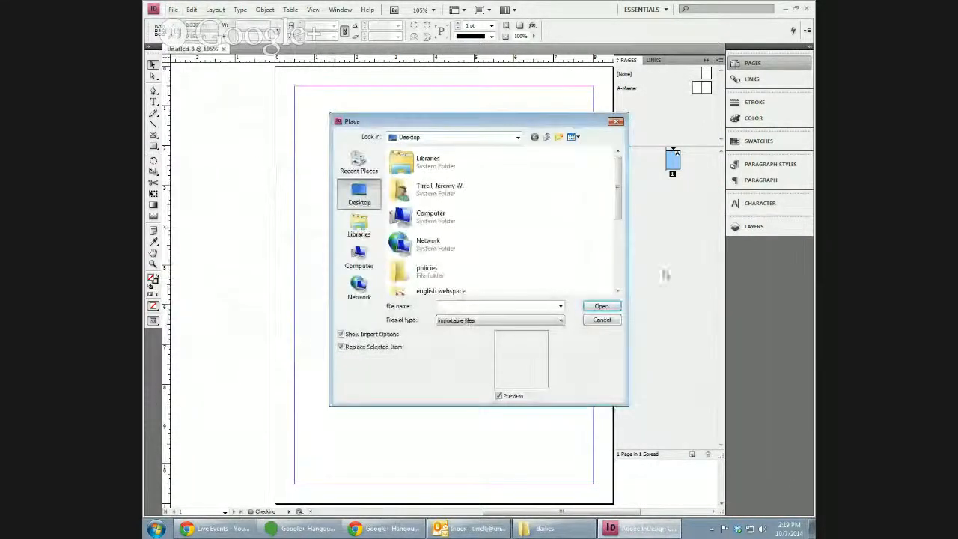
left_click(616, 292)
left_click(428, 282)
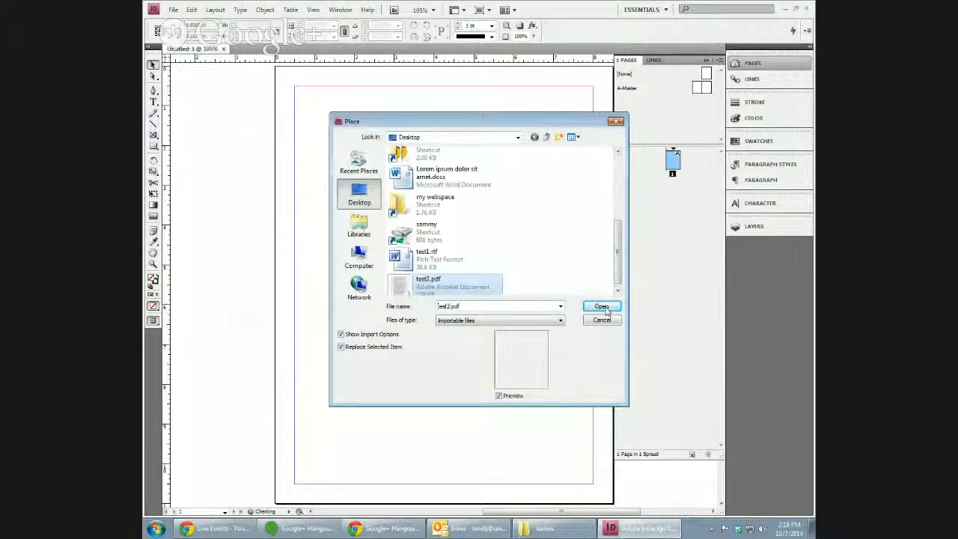
left_click(606, 313)
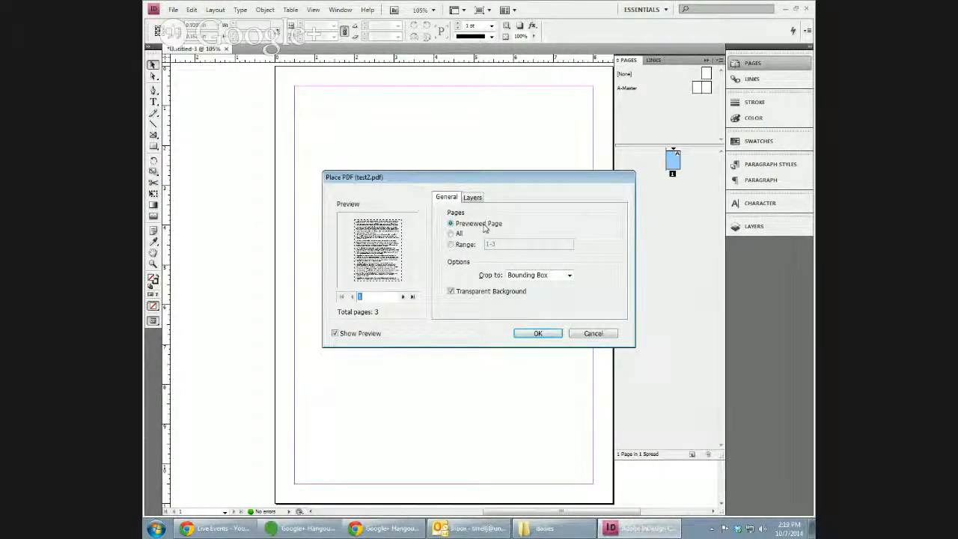
left_click(451, 245)
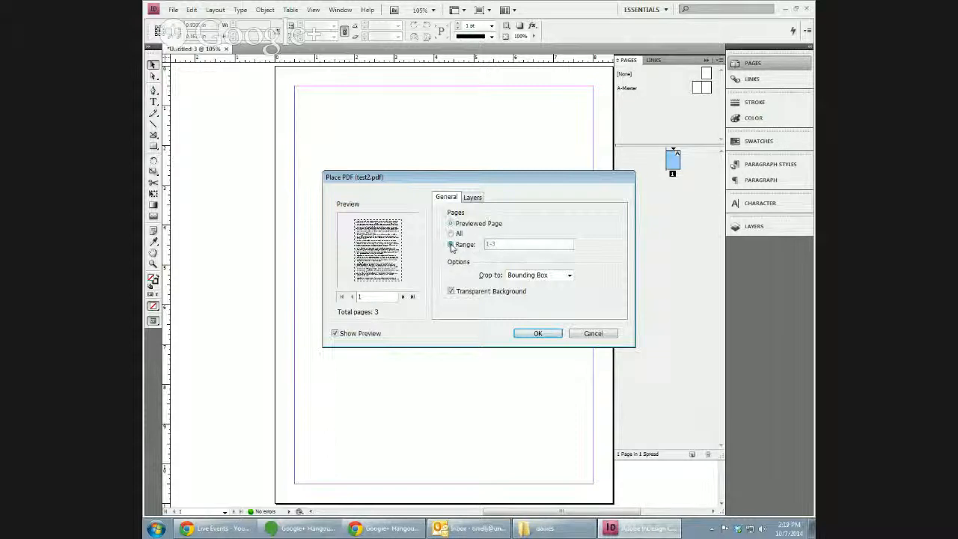
left_click(474, 197)
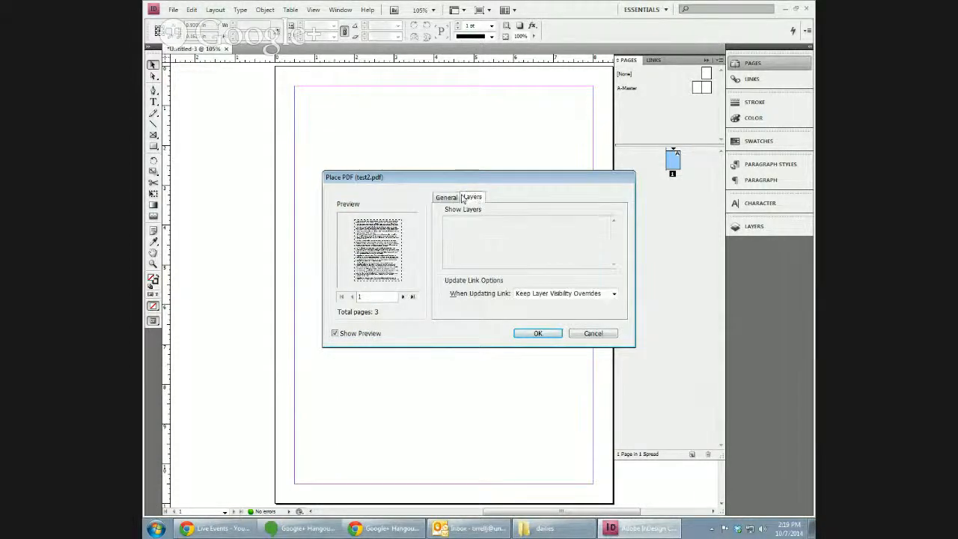
left_click(452, 199)
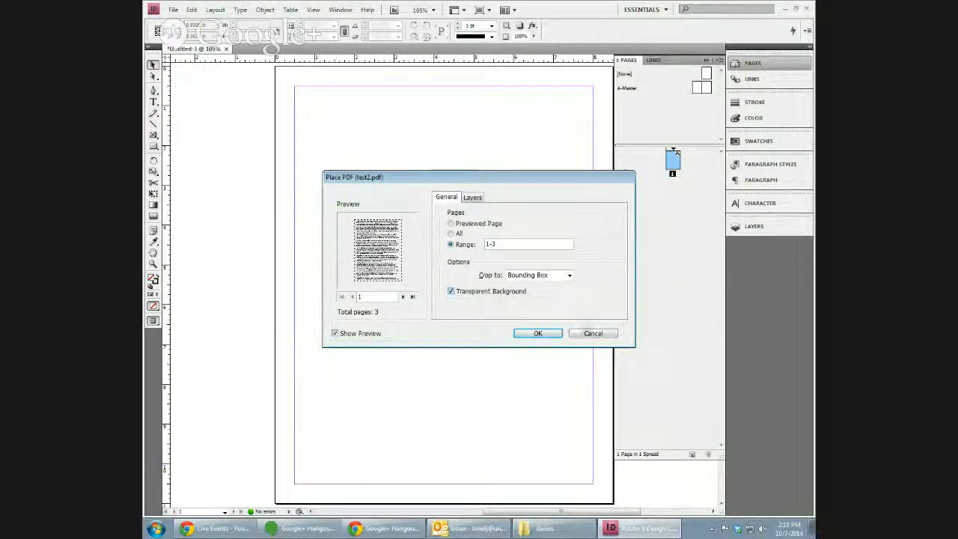
left_click(547, 332)
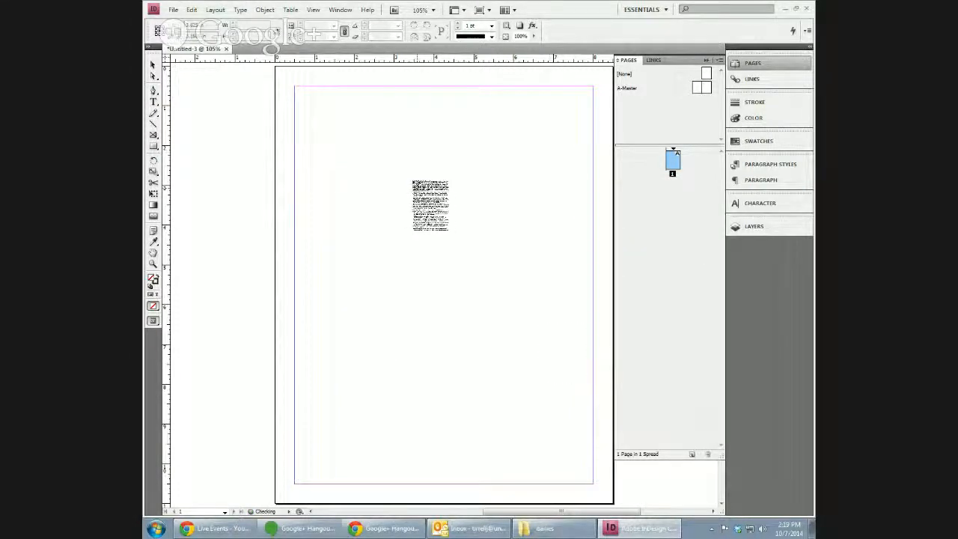
Place the first PDF page, undo the extra placement, and fit it to the margins.
left_click(382, 139)
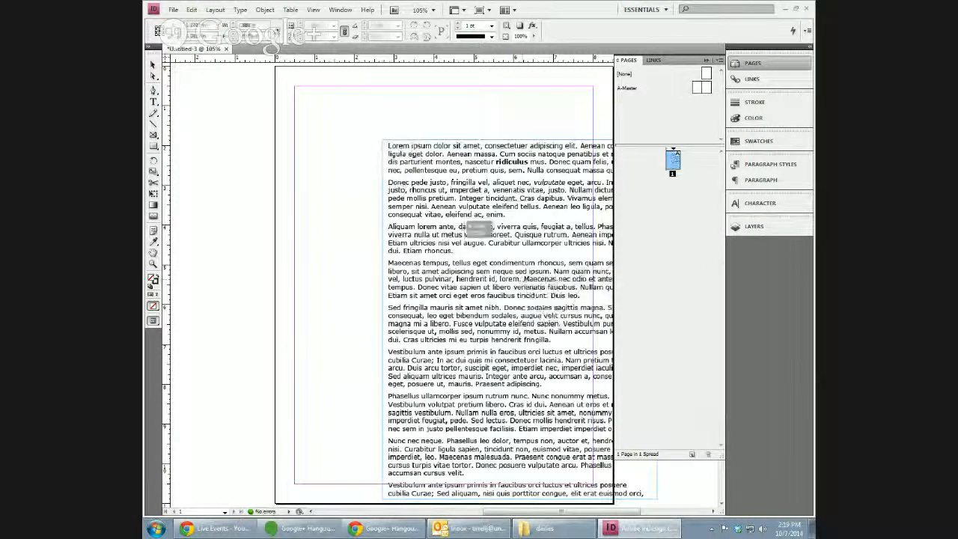
left_click_drag(428, 211, 355, 195)
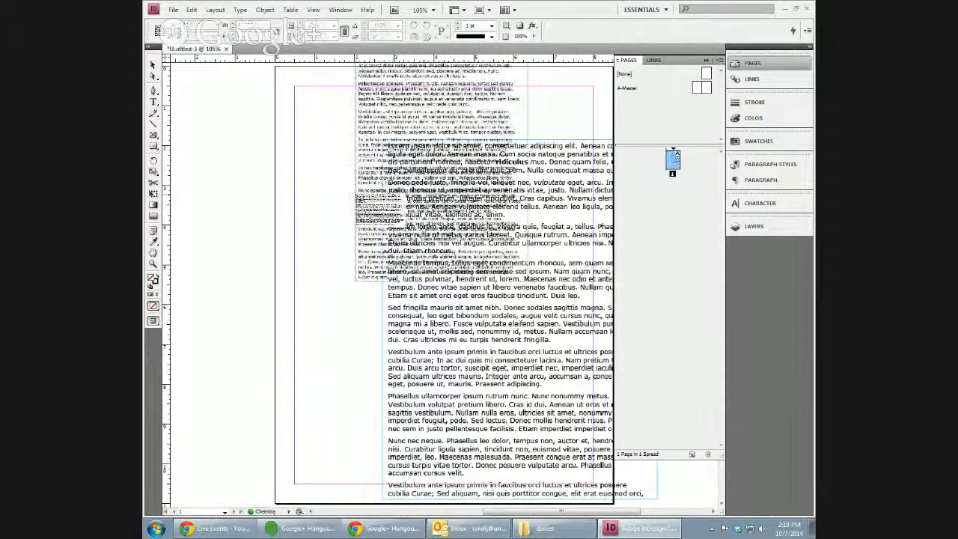
key("ctrl+z")
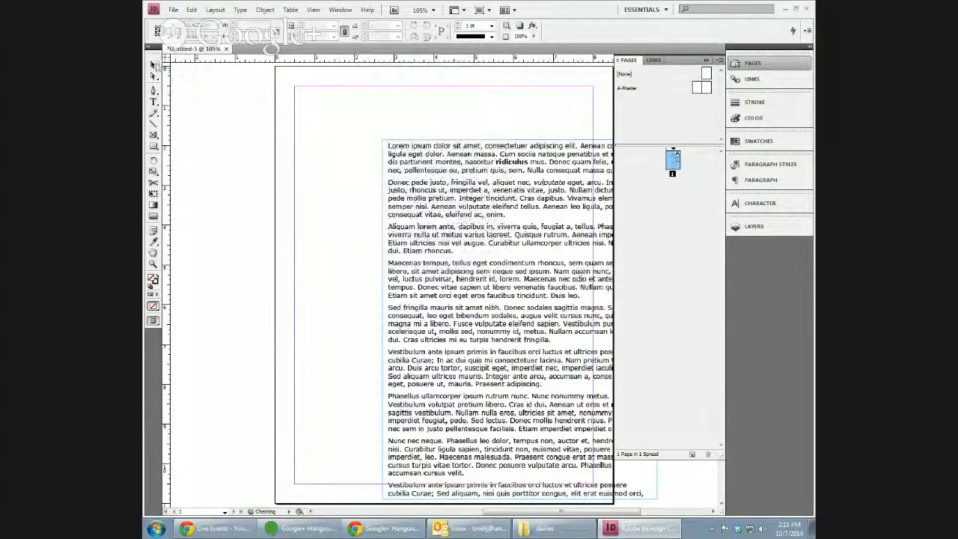
left_click(153, 65)
left_click_drag(473, 290, 387, 232)
left_click_drag(572, 447, 591, 483)
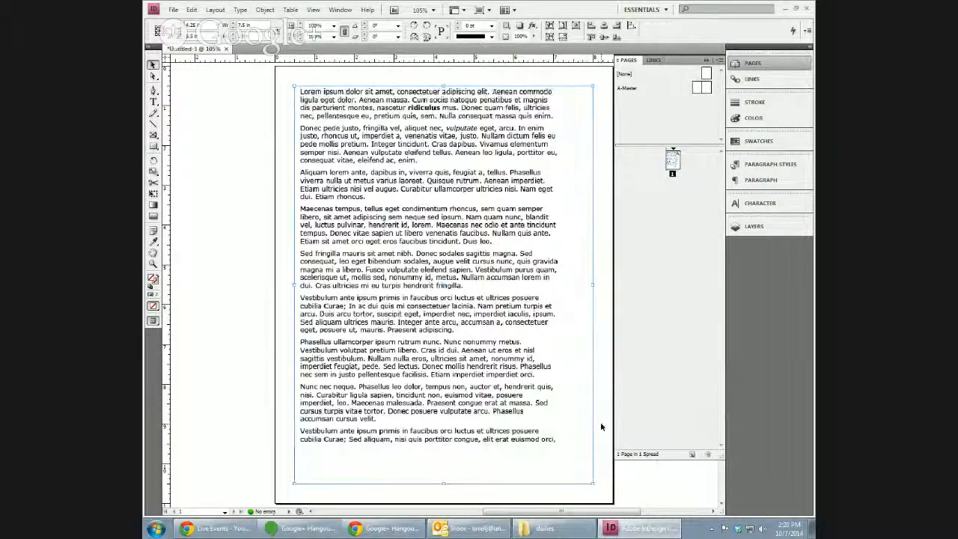
Delete the placed PDF page and reload test2.pdf with pages 1-3.
key("Delete")
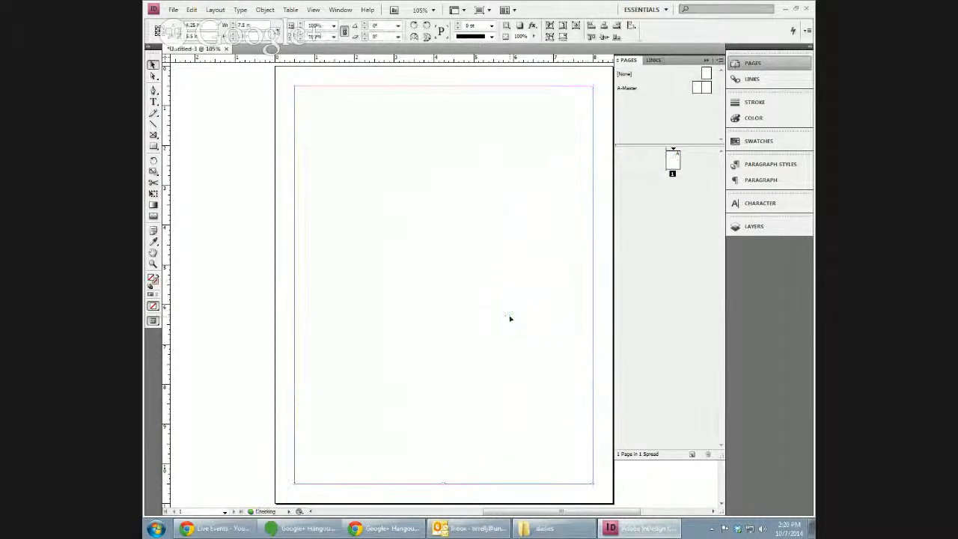
left_click(172, 9)
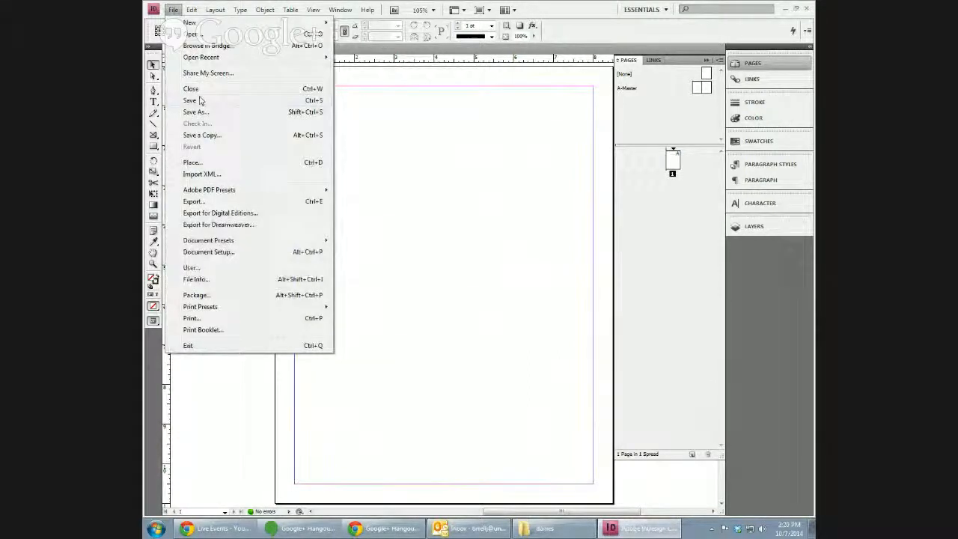
left_click(226, 162)
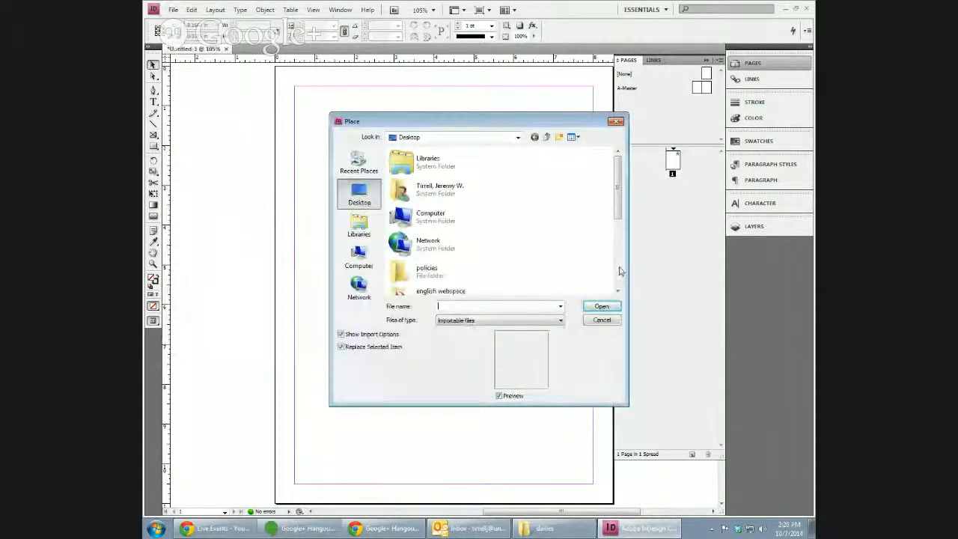
scroll(621, 277, "down", 3)
left_click(464, 282)
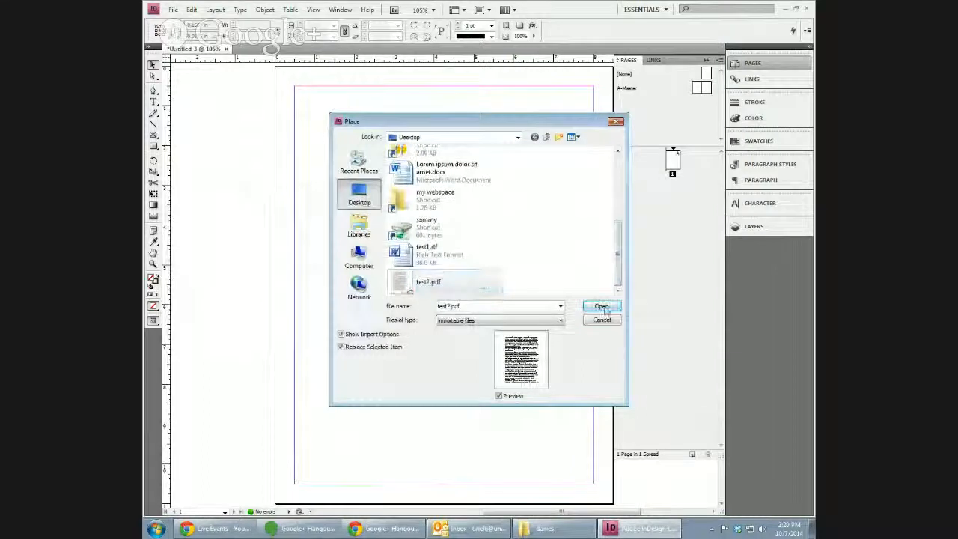
left_click(600, 306)
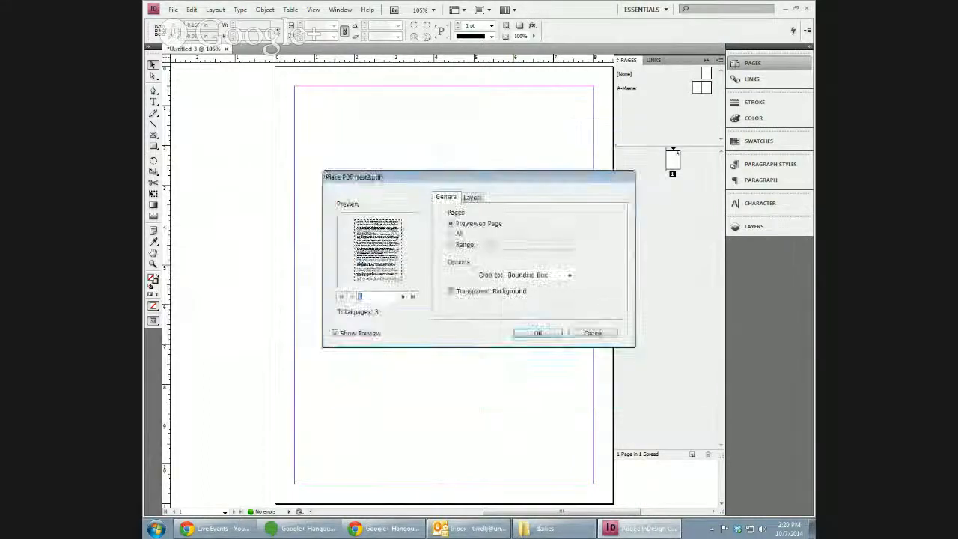
left_click(451, 244)
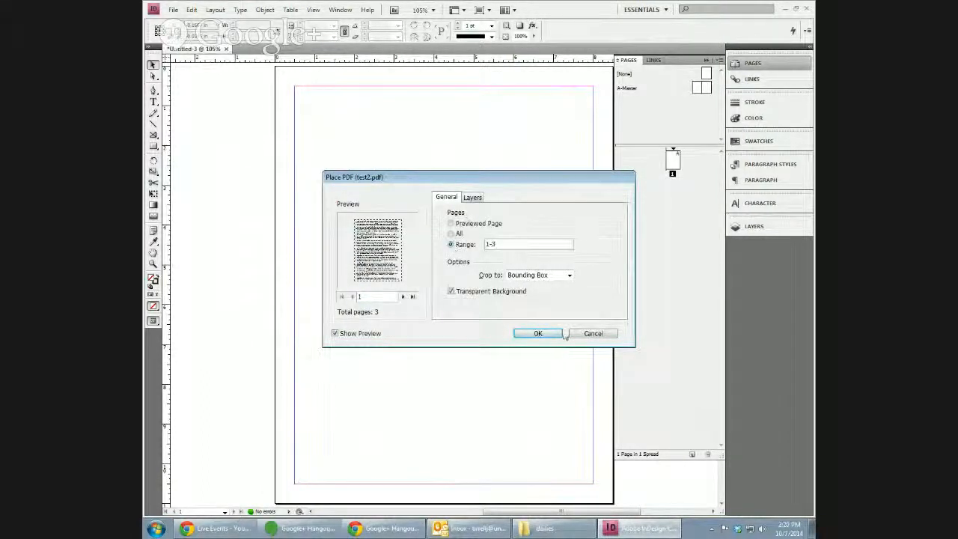
left_click(537, 333)
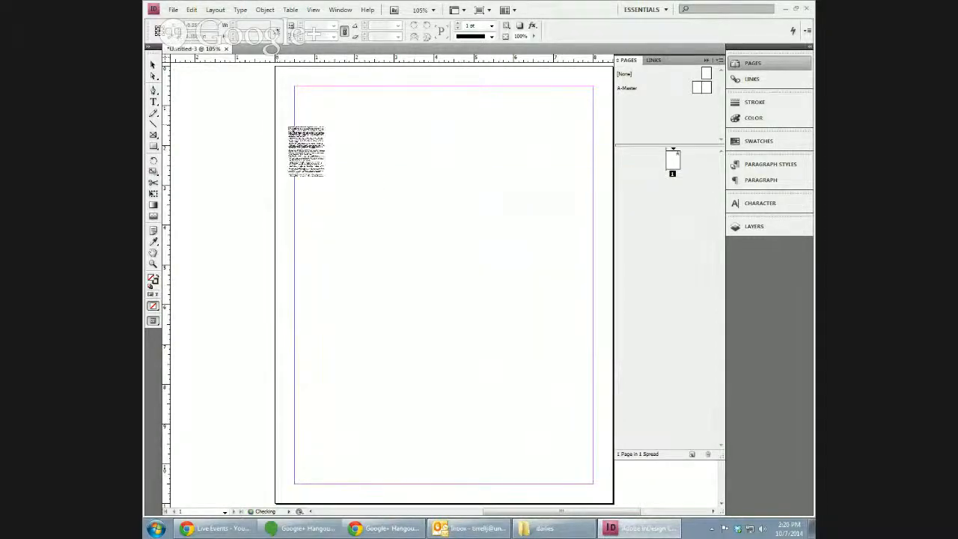
Place three PDF pages on page 1 and move the top frame up.
left_click(263, 129)
left_click(213, 126)
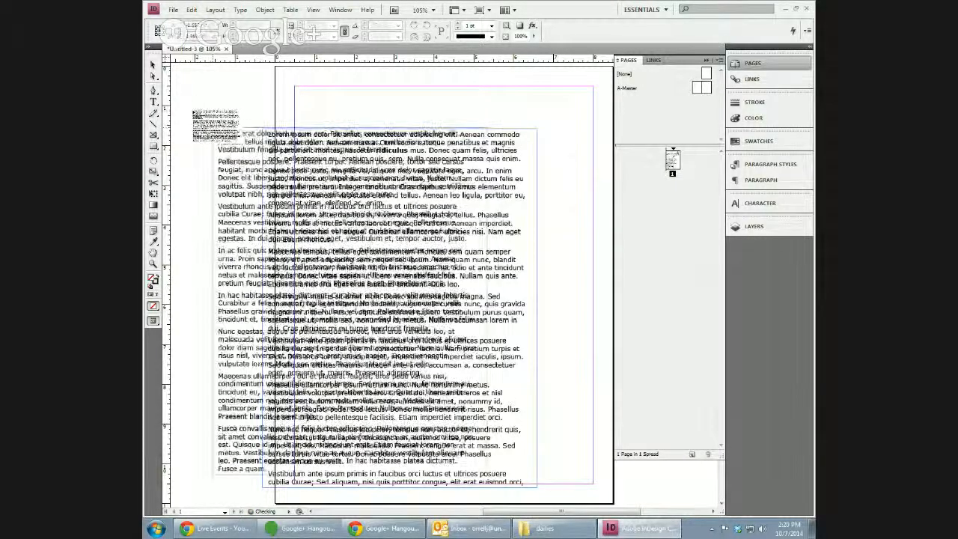
left_click(185, 88)
left_click_drag(410, 102, 541, 113)
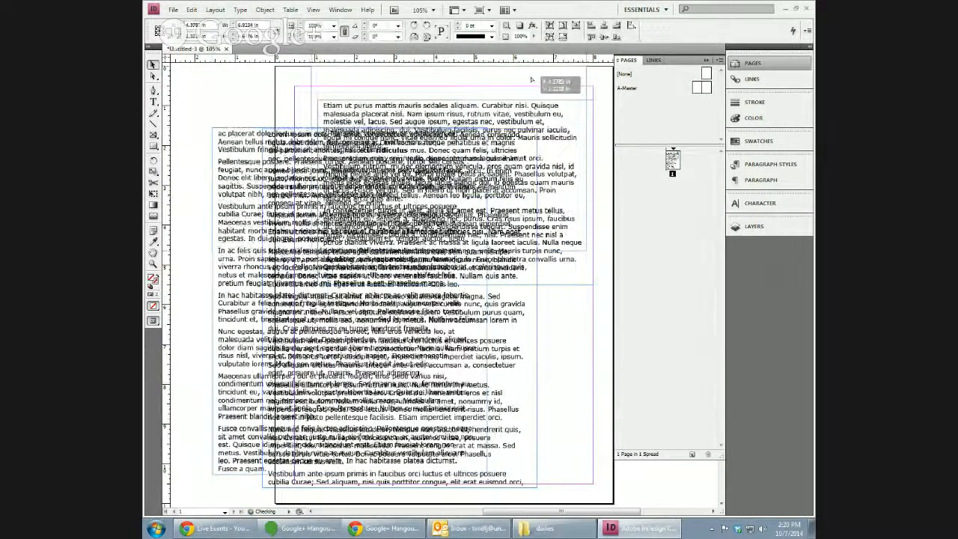
left_click_drag(538, 114, 530, 80)
Delete all three placed PDF frames, leaving page 1 empty.
key("Delete")
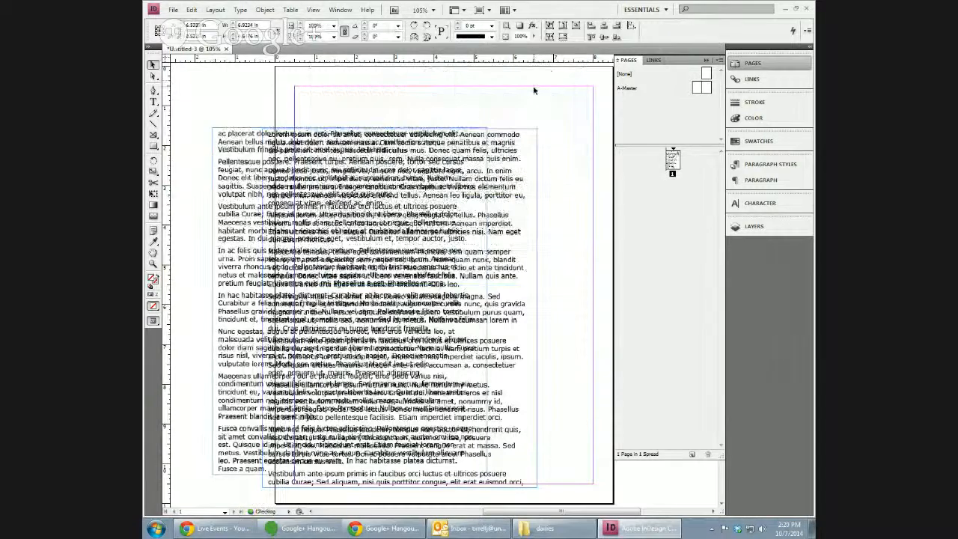
left_click(480, 185)
key("Delete")
left_click(522, 192)
key("Delete")
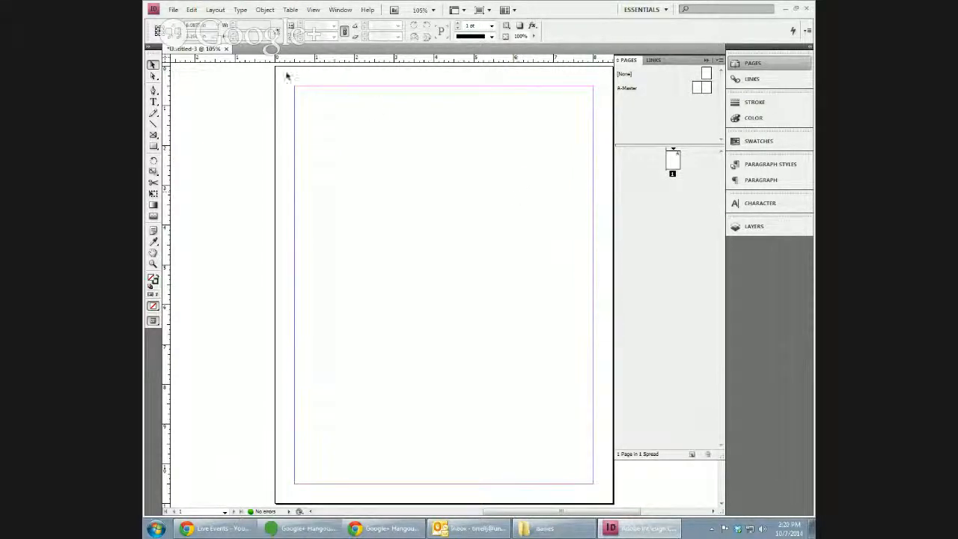
Place test1.rtf's Lorem ipsum text on page 1, stretched to the top margin, then open A-Master.
left_click(174, 10)
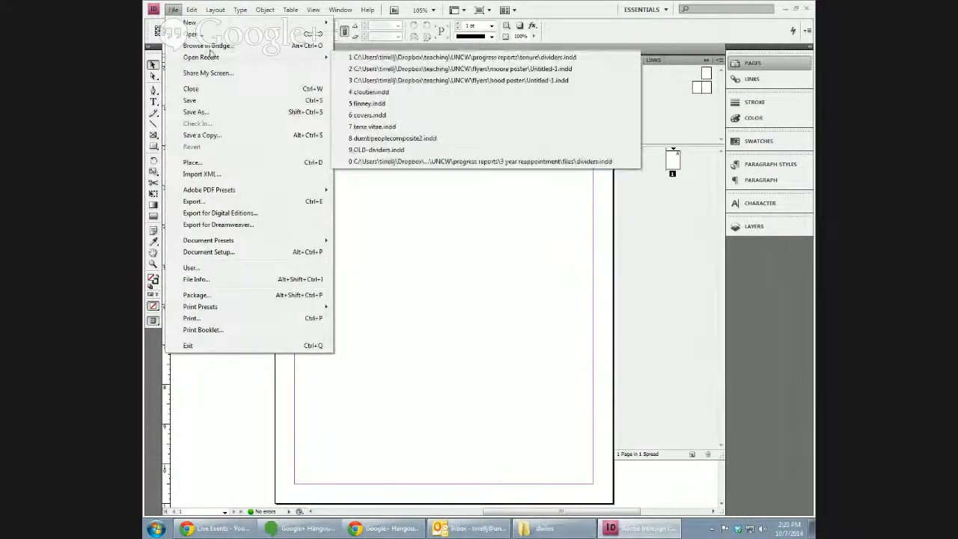
left_click(231, 163)
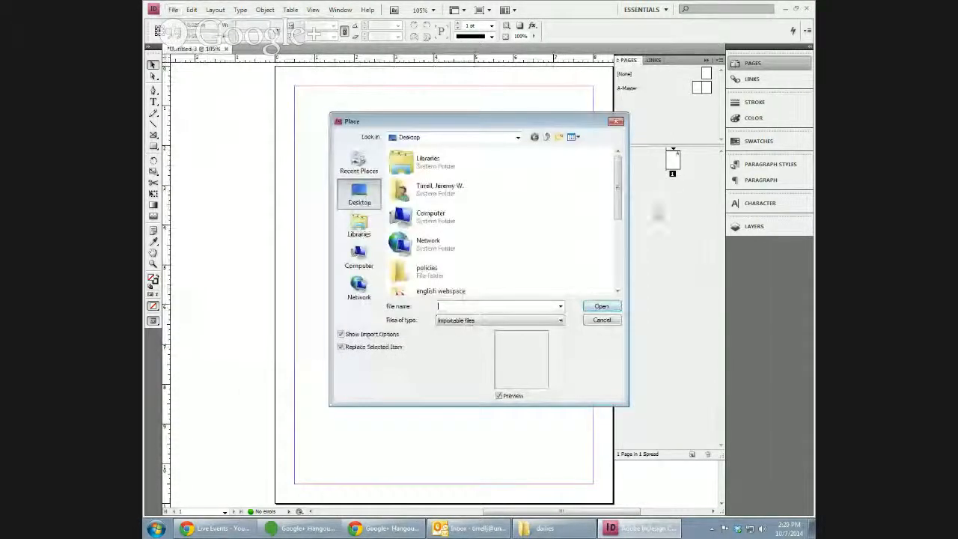
left_click_drag(618, 217, 618, 281)
left_click(449, 255)
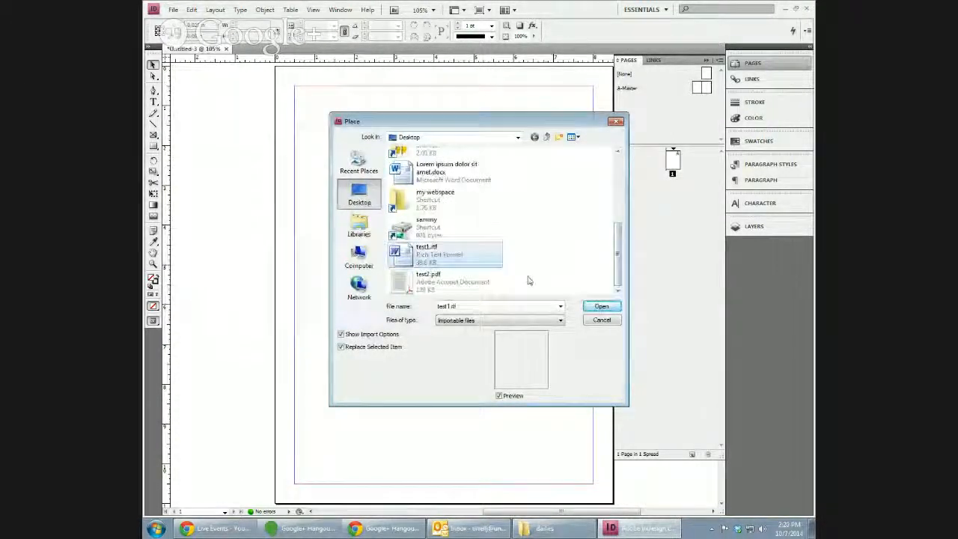
left_click(601, 307)
left_click(360, 180)
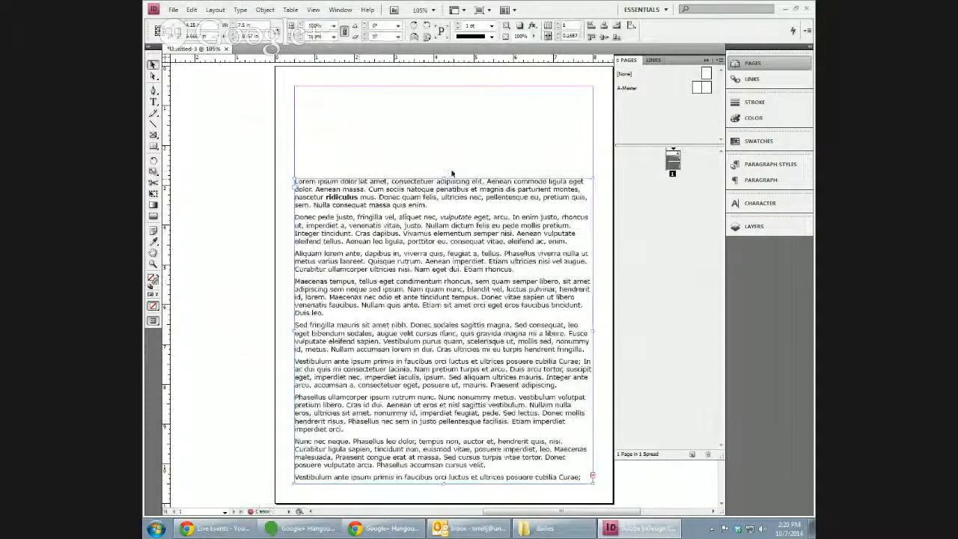
left_click_drag(443, 179, 447, 86)
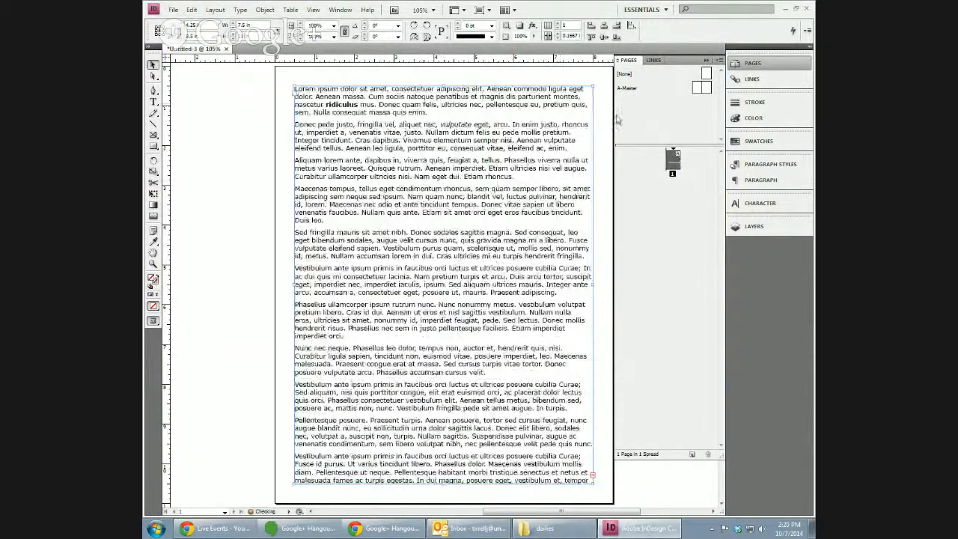
double_click(698, 87)
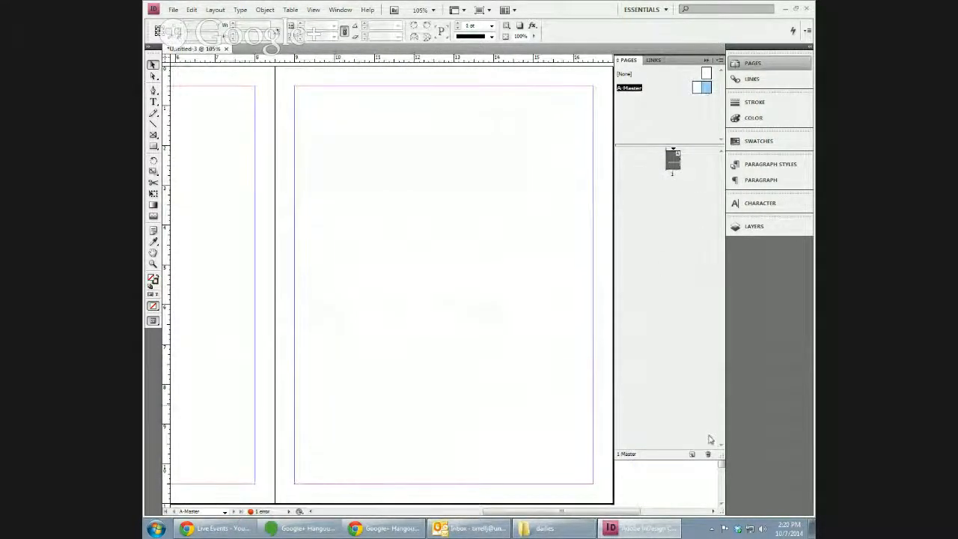
On A-Master, draw a top-right placeholder frame and a top-left text frame fitted to the margin corner.
double_click(697, 87)
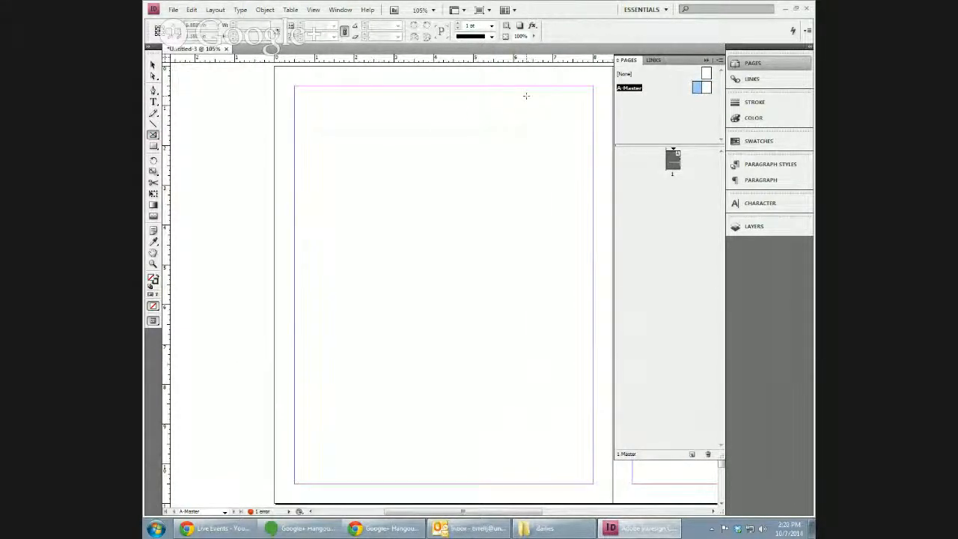
left_click_drag(451, 89, 592, 223)
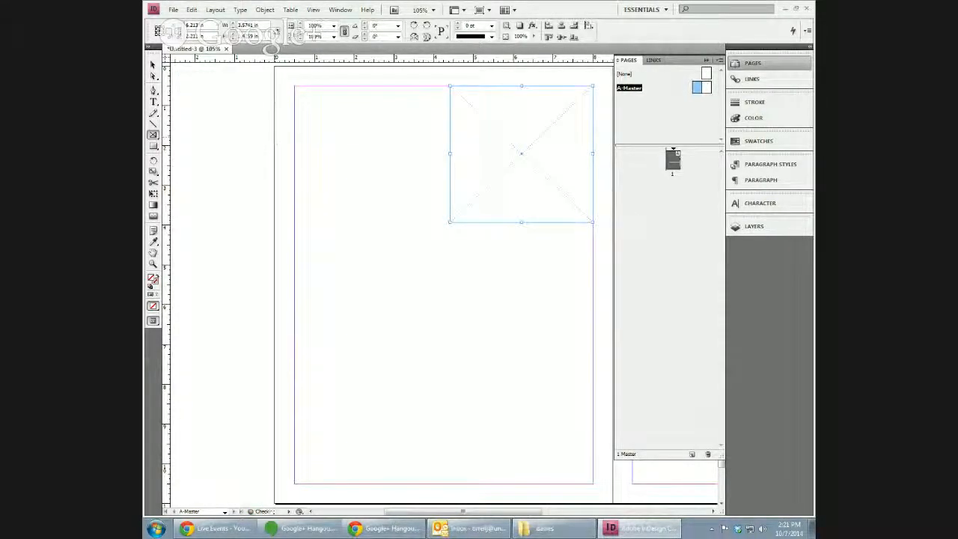
left_click(153, 101)
left_click_drag(274, 103, 430, 277)
key("Escape")
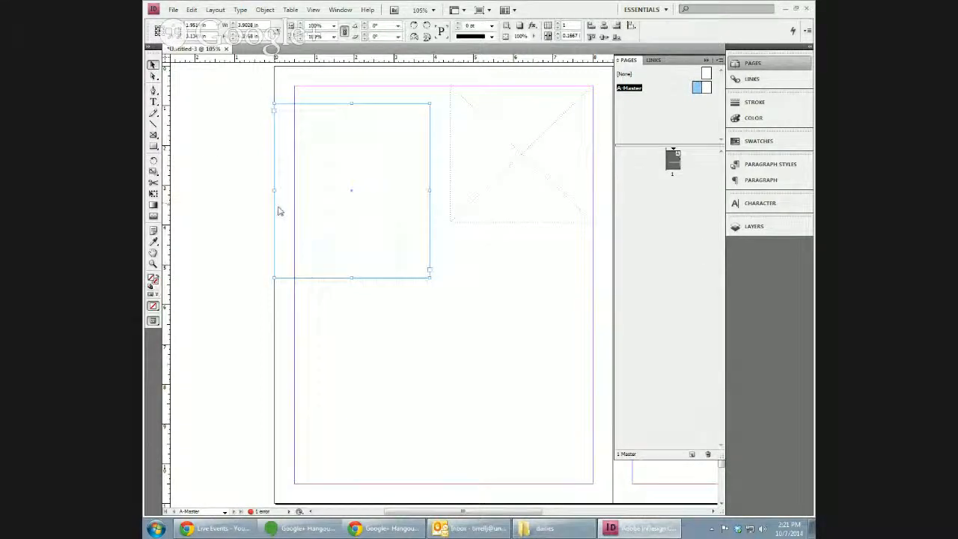
left_click_drag(351, 192, 371, 175)
left_click_drag(449, 172, 438, 173)
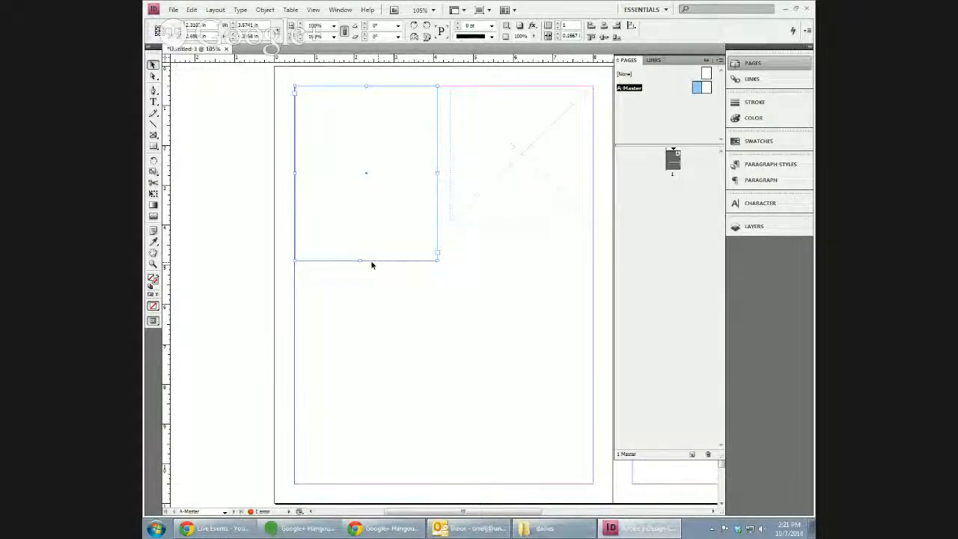
left_click_drag(367, 260, 366, 284)
View page 1 to check its text, then return to the A-Master.
left_click(705, 73)
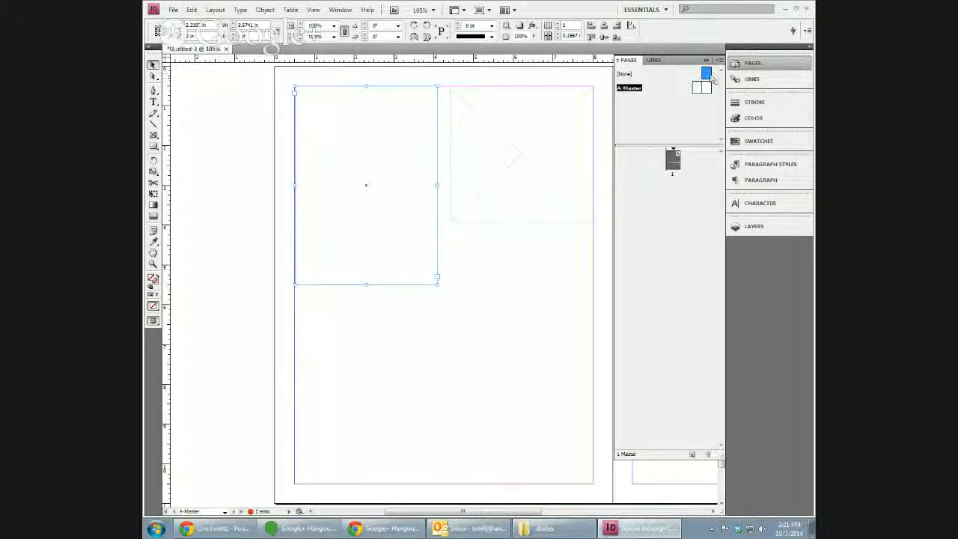
left_click_drag(722, 464, 731, 349)
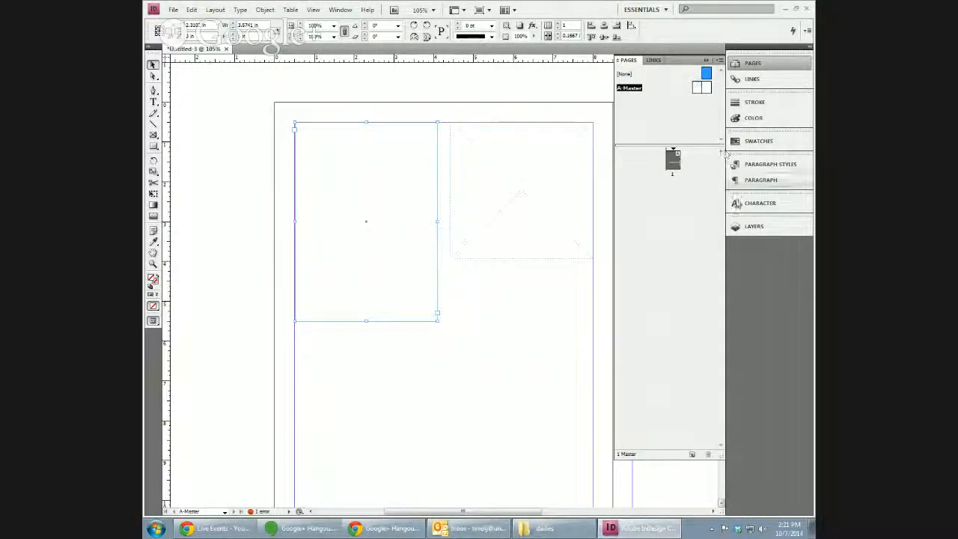
left_click_drag(506, 511, 591, 511)
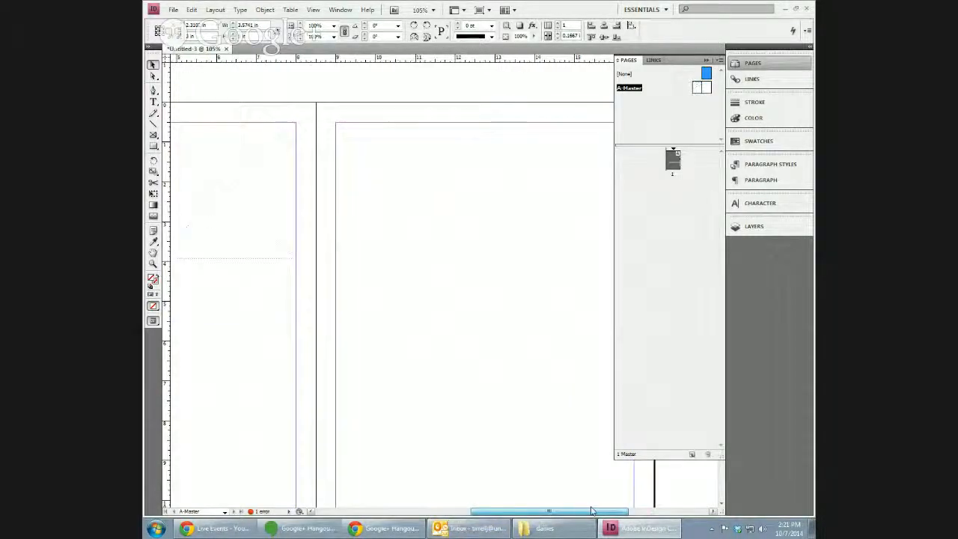
left_click(674, 159)
double_click(675, 160)
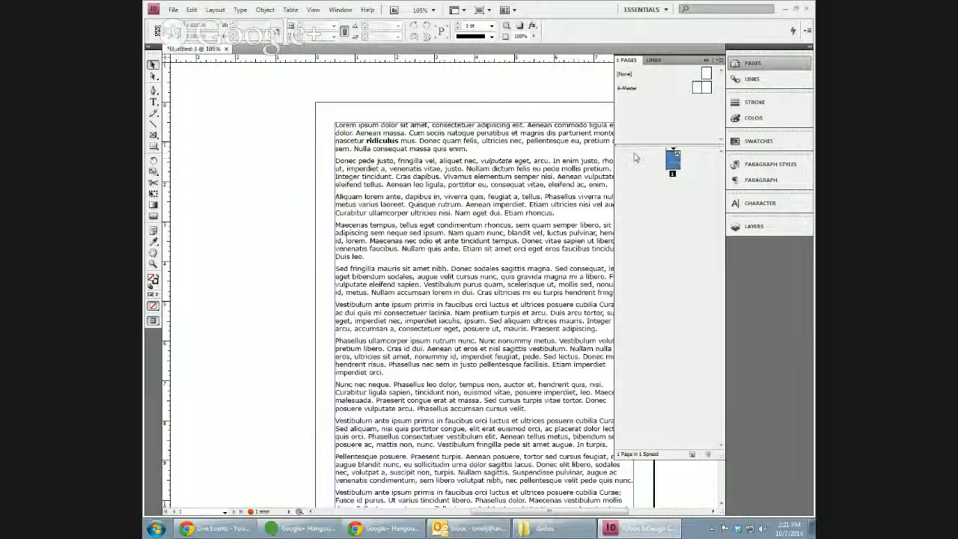
left_click(698, 88)
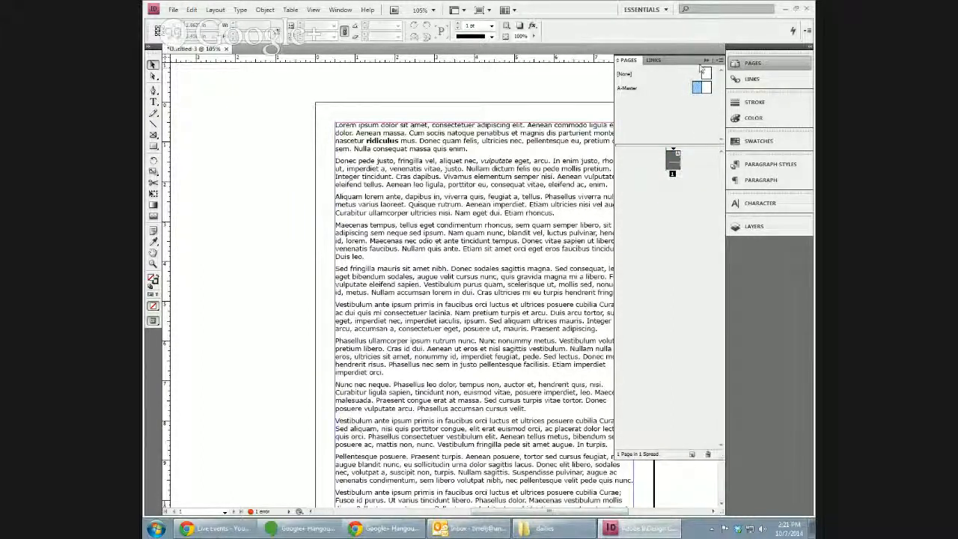
double_click(698, 87)
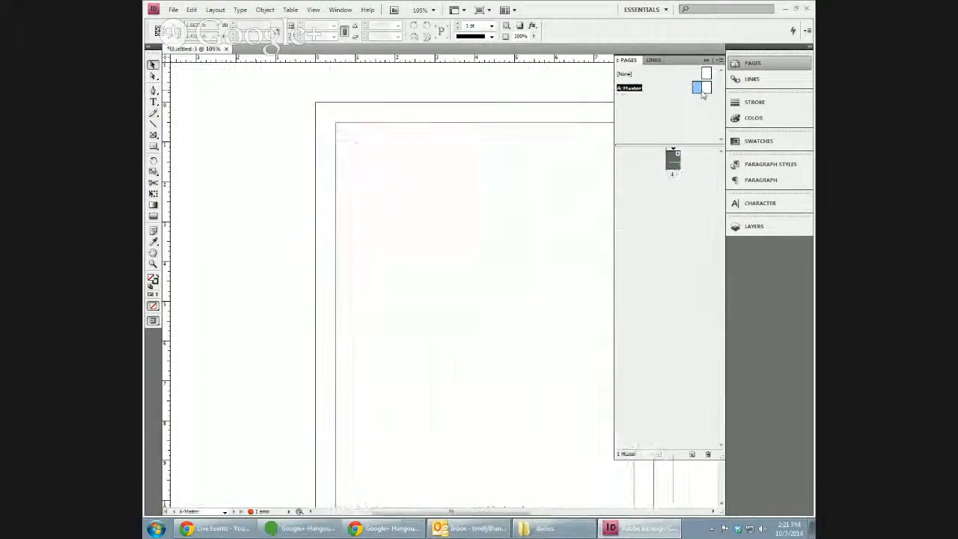
Delete the A-Master and add a blank page 2 after page 1.
left_click(707, 454)
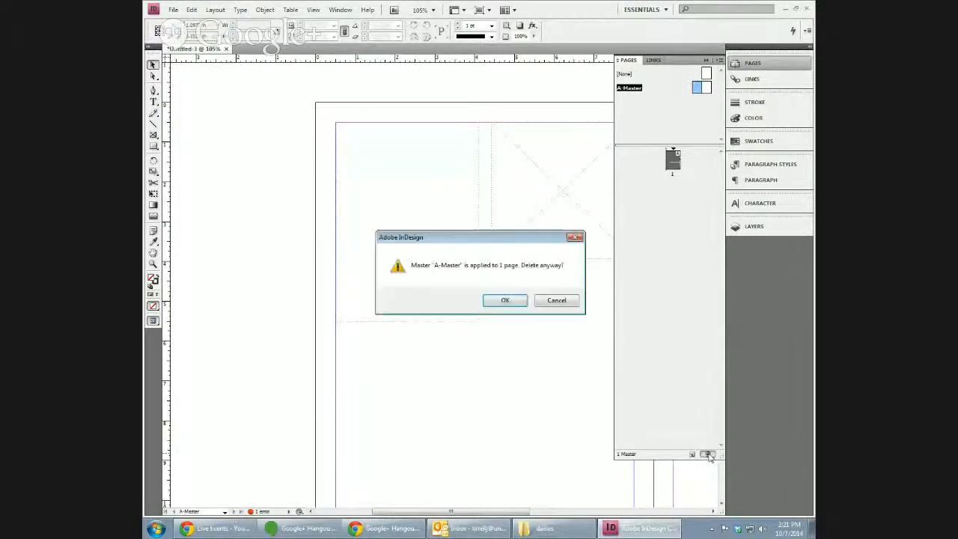
left_click(506, 301)
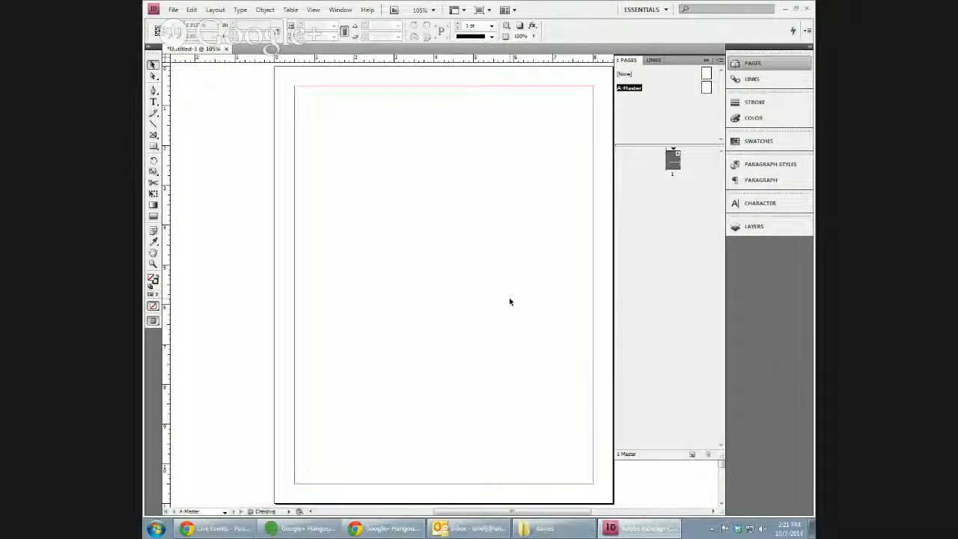
double_click(672, 161)
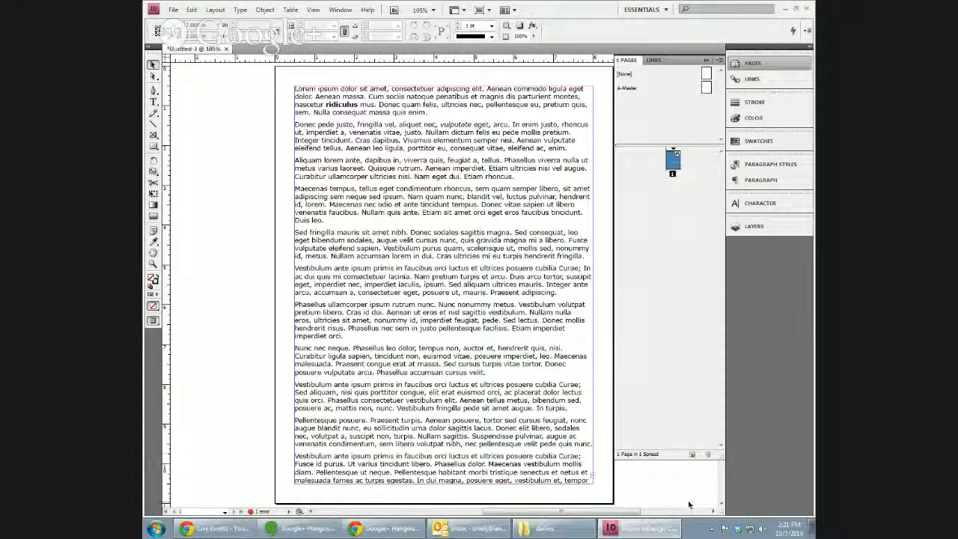
left_click(692, 454)
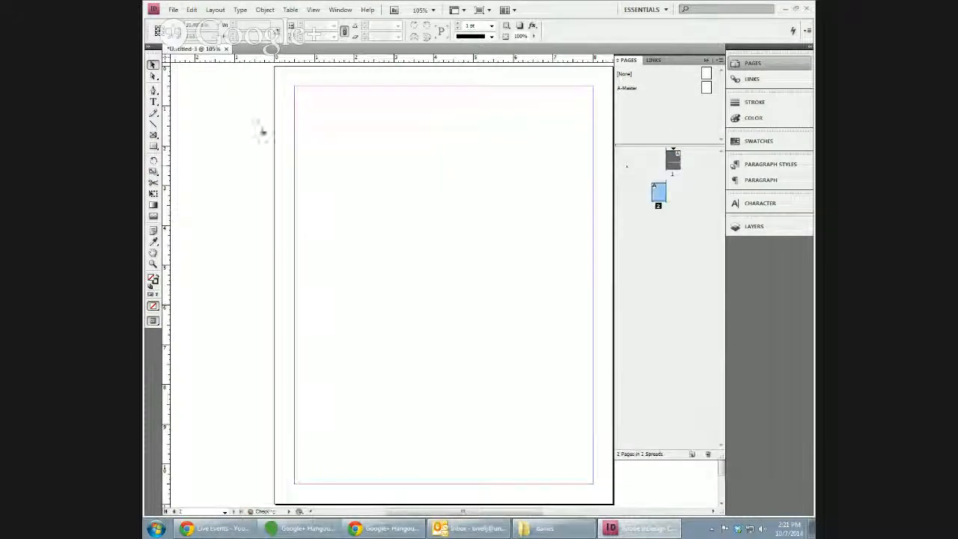
left_click(153, 134)
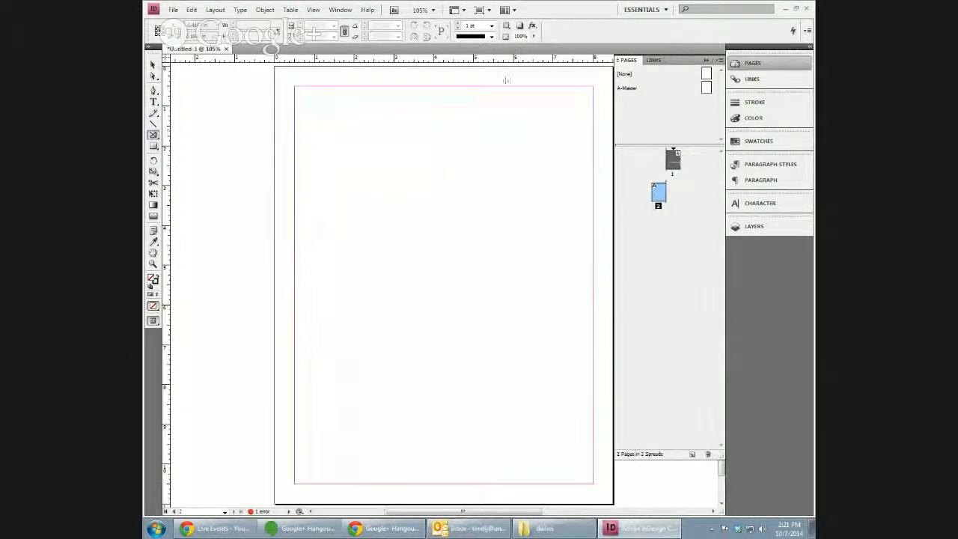
On page 2, draw a top-right placeholder frame and a top-left text frame about 4.2 in wide.
left_click_drag(496, 87, 592, 222)
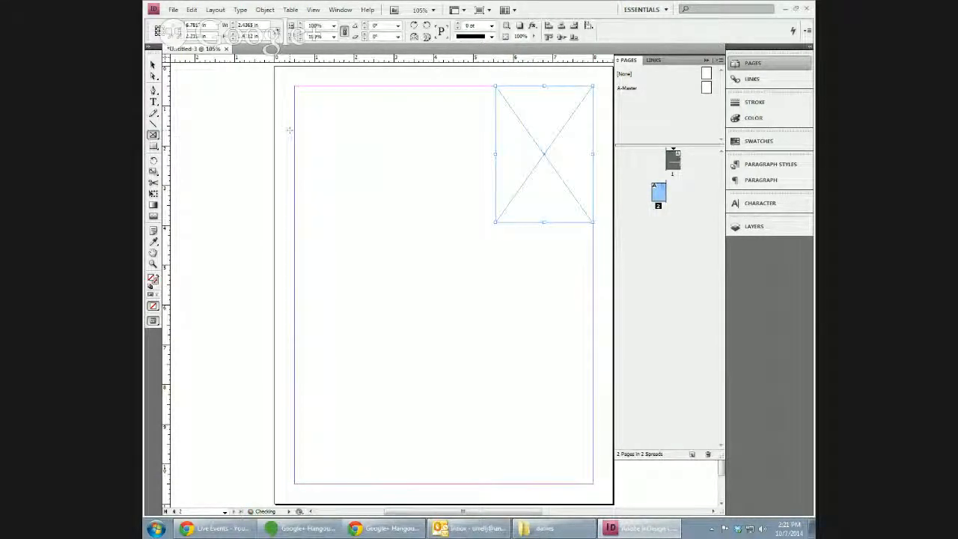
left_click(154, 102)
left_click_drag(301, 119, 422, 328)
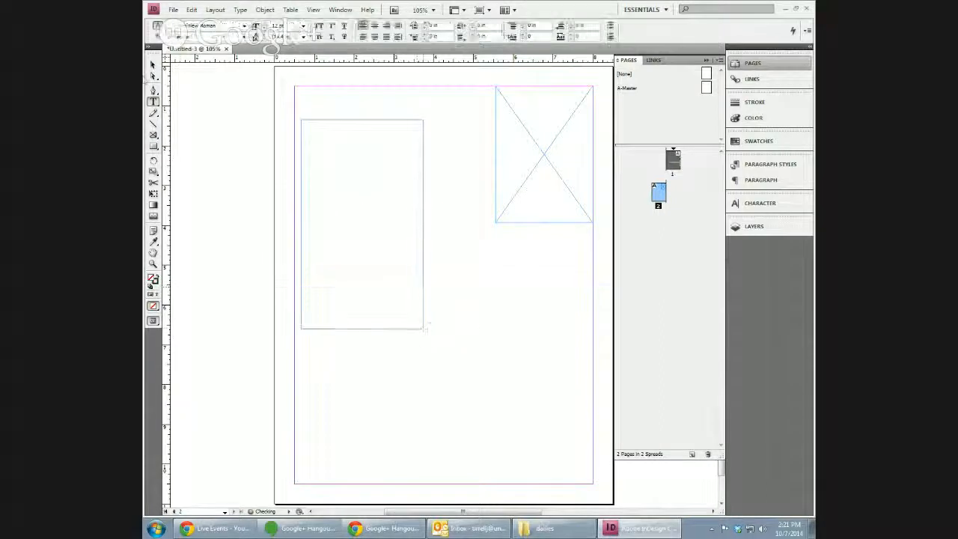
key("Escape")
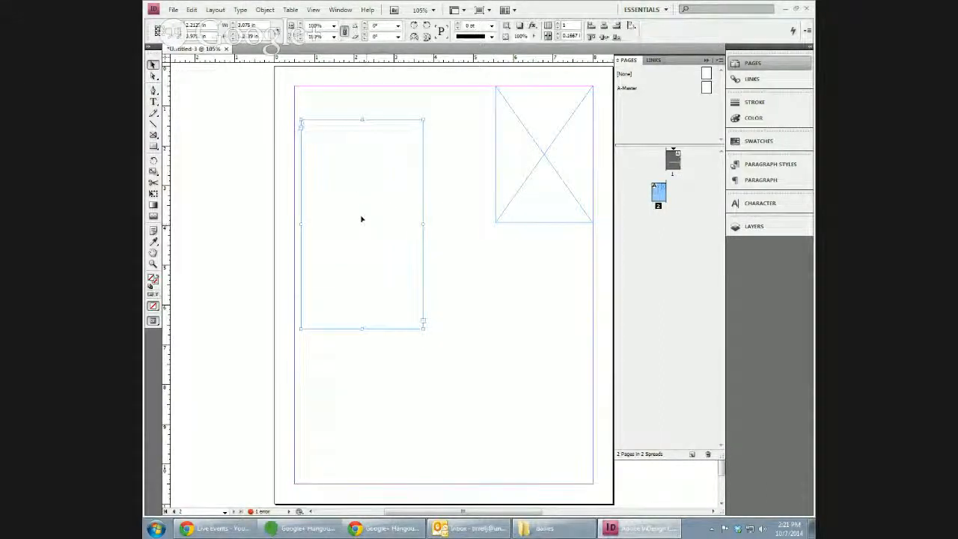
left_click_drag(364, 228, 355, 193)
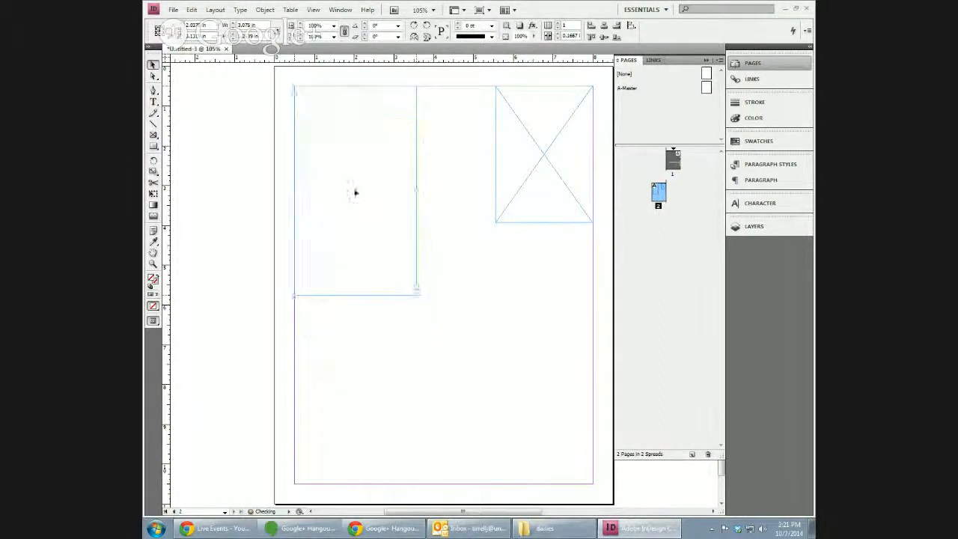
left_click_drag(417, 191, 464, 191)
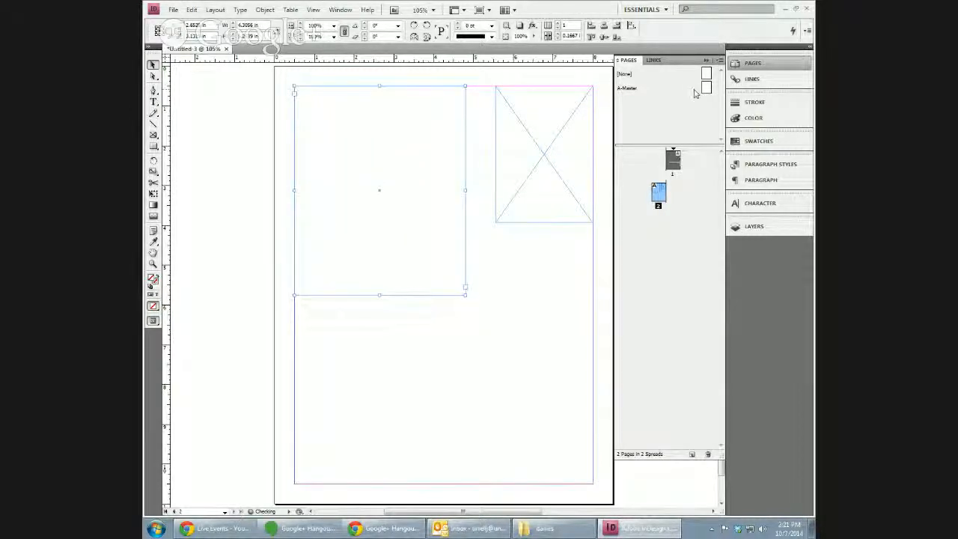
left_click(679, 155)
Thread page 1's story into page 2's top-left frame and shorten that frame from the bottom.
double_click(677, 158)
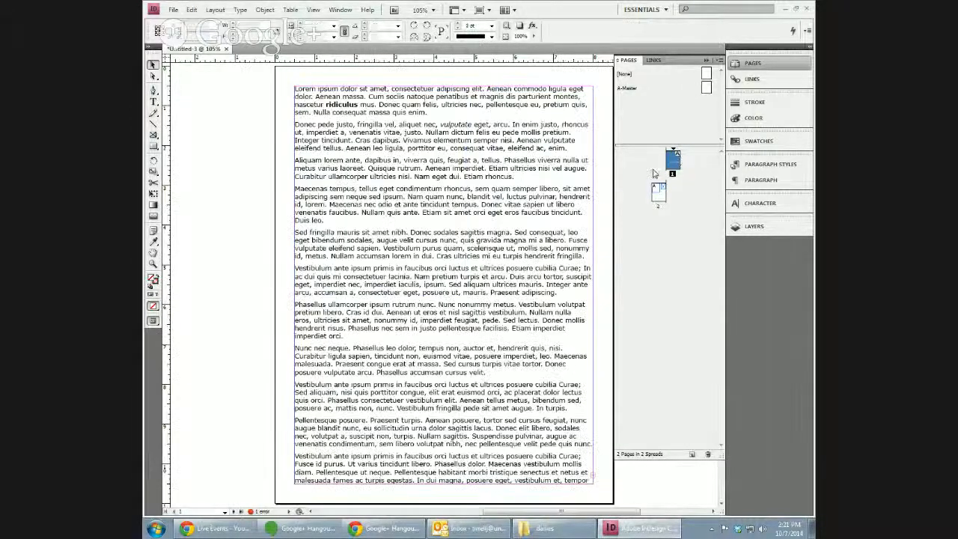
double_click(659, 193)
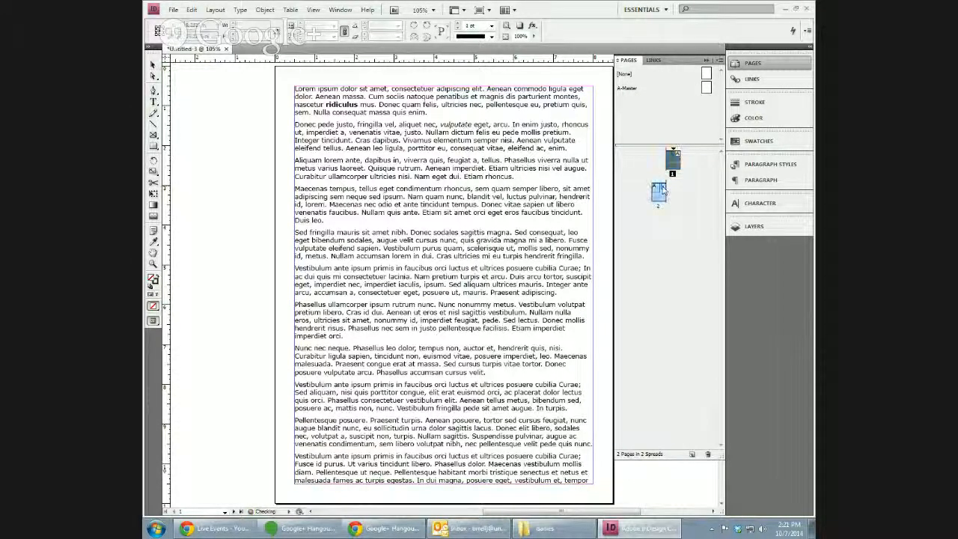
left_click(335, 156)
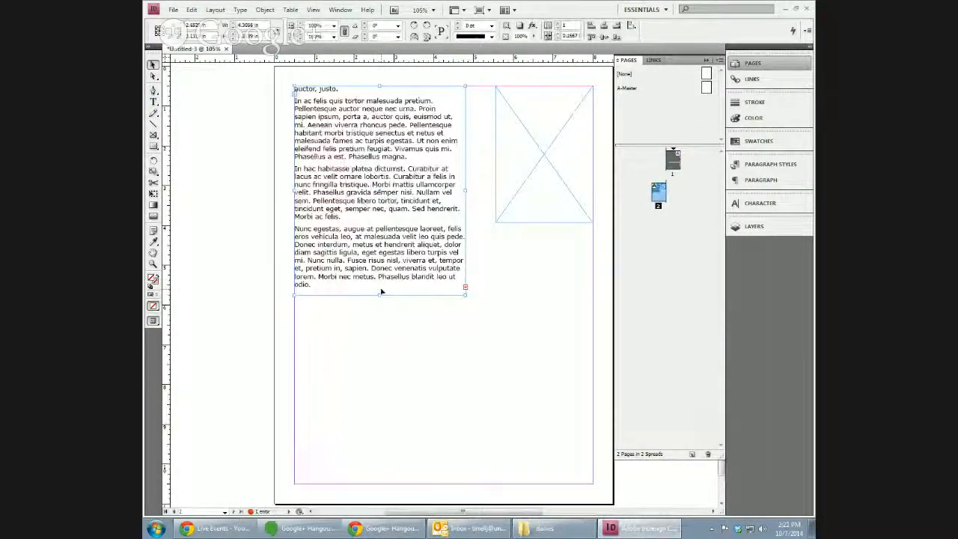
left_click_drag(381, 294, 384, 245)
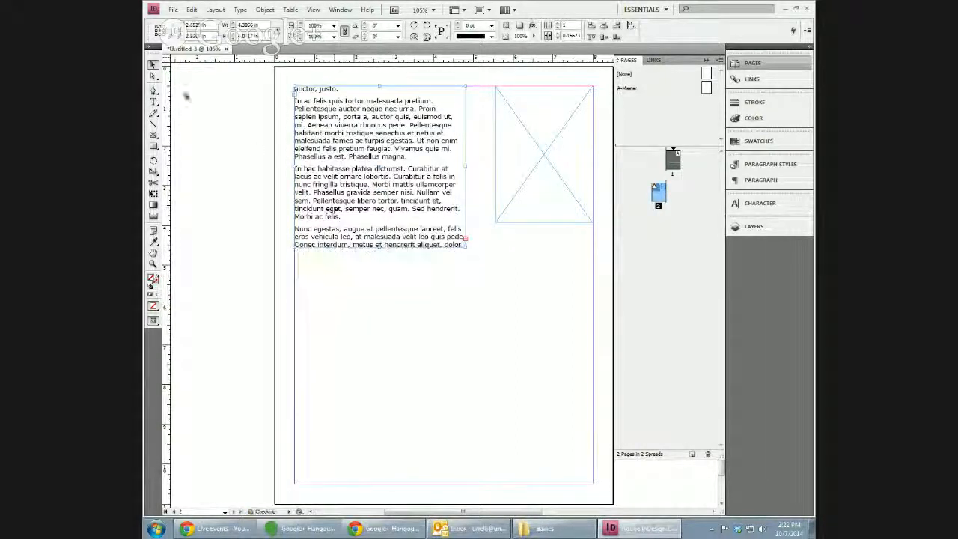
Draw a second, larger text frame lower on page 2.
left_click(152, 101)
left_click_drag(265, 307, 562, 481)
left_click(152, 64)
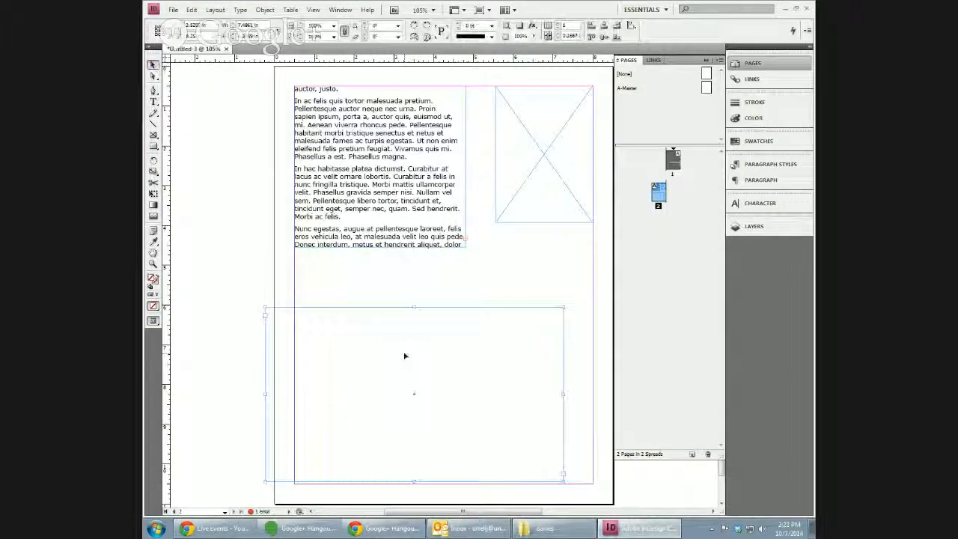
Align the lower frame to the margins, extend it to the bottom margin, and continue the story into it.
left_click_drag(416, 397, 443, 338)
left_click_drag(443, 421, 434, 484)
left_click(465, 244)
left_click(444, 298)
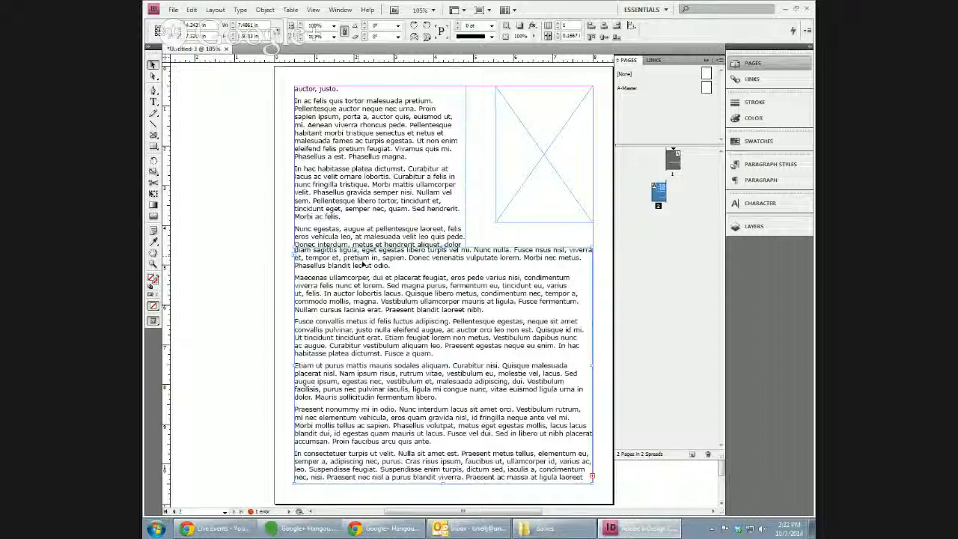
Select the upper-left and lower threaded text frames together, then open the Window menu.
right_click(352, 155)
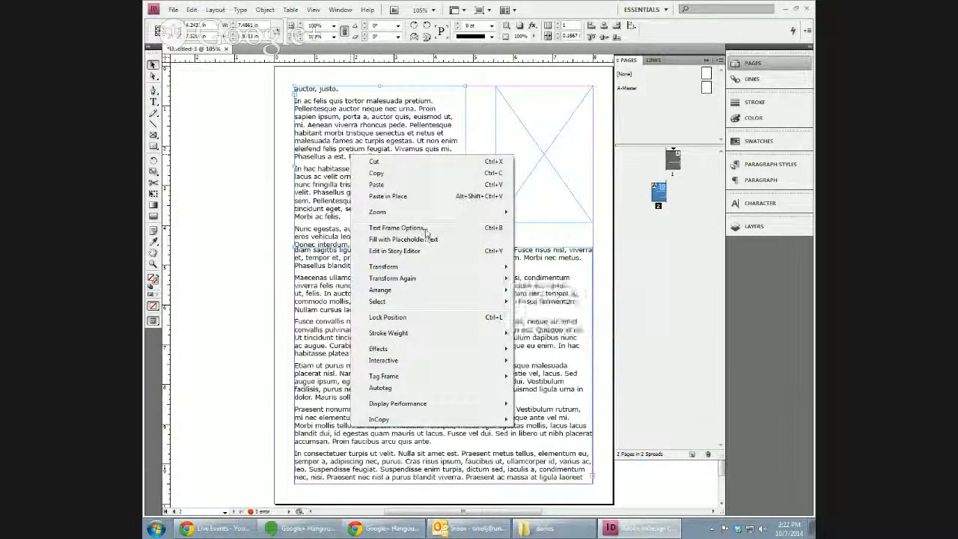
left_click(239, 254)
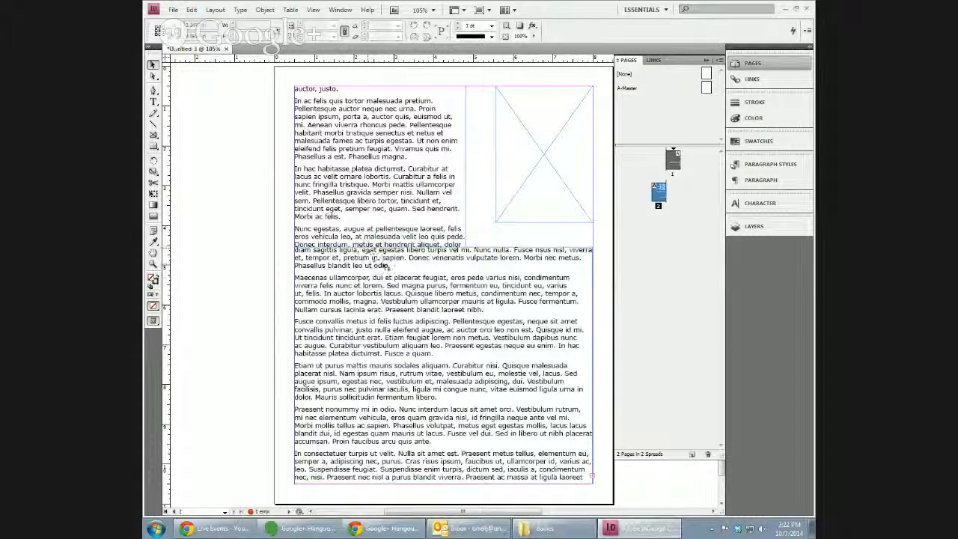
left_click(399, 201)
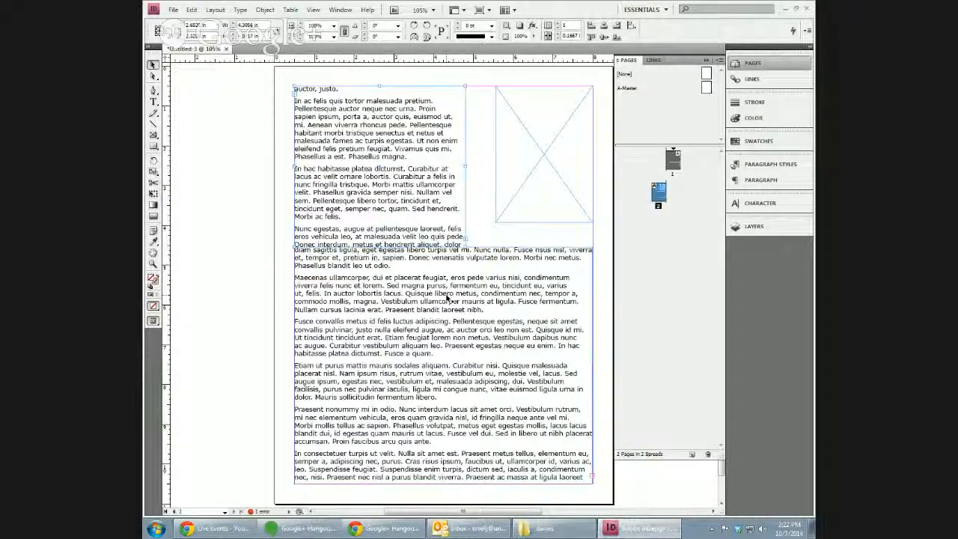
left_click(447, 298)
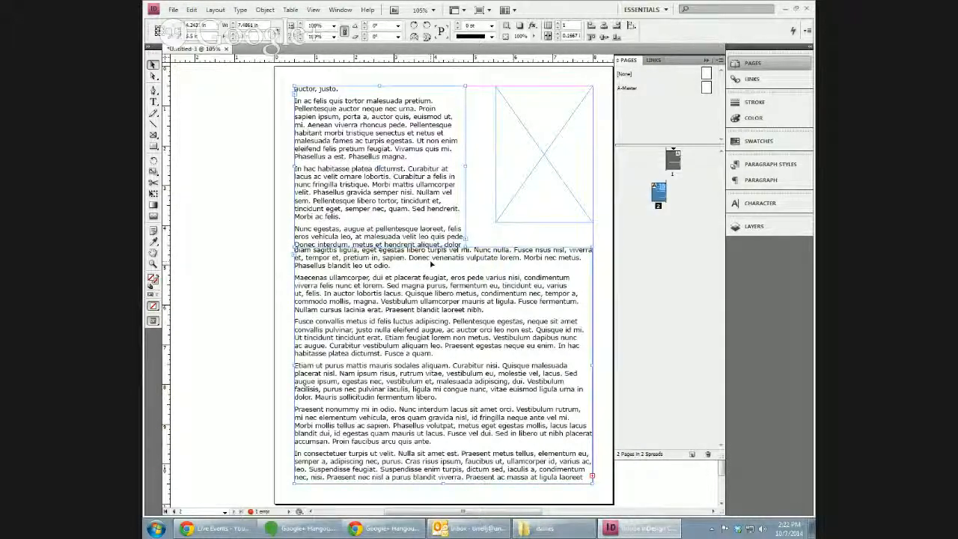
left_click(233, 169)
left_click(390, 173)
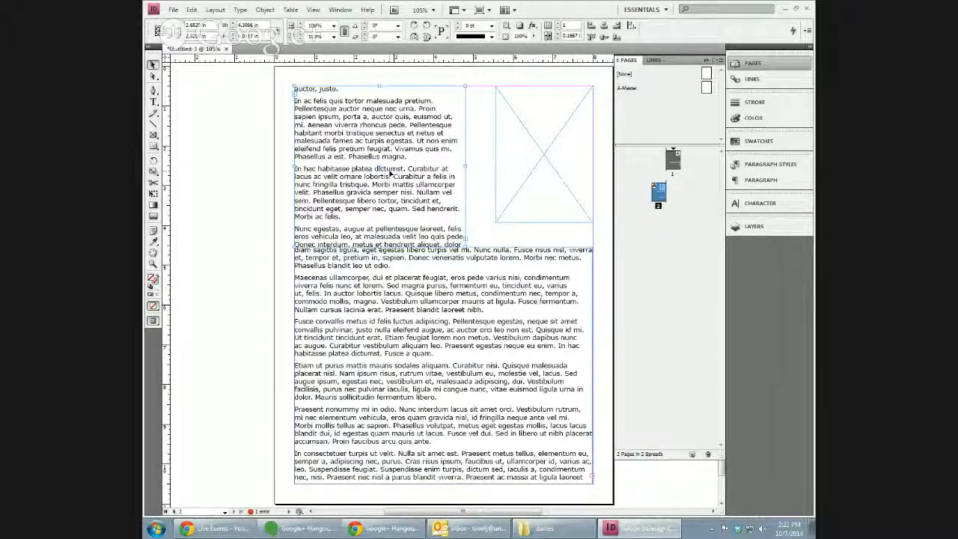
left_click(425, 279)
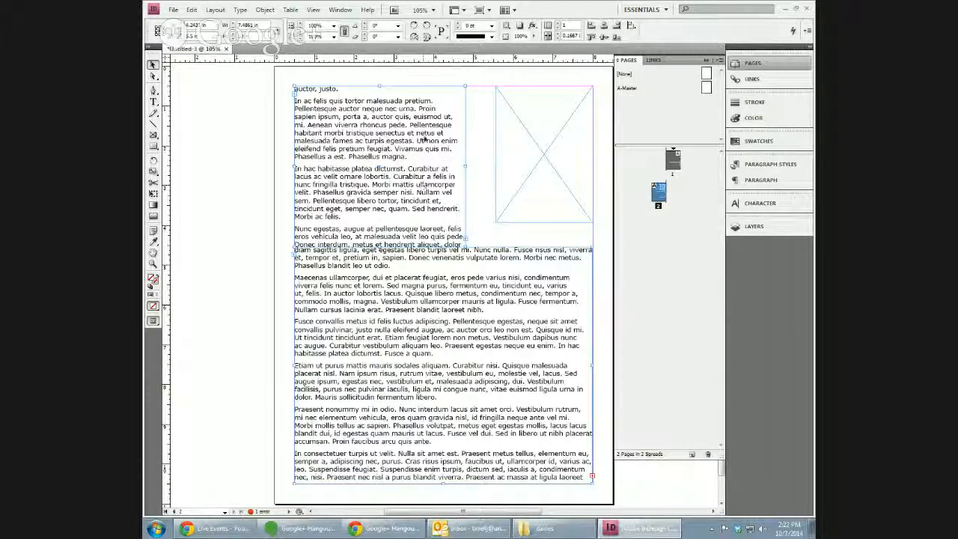
left_click(341, 11)
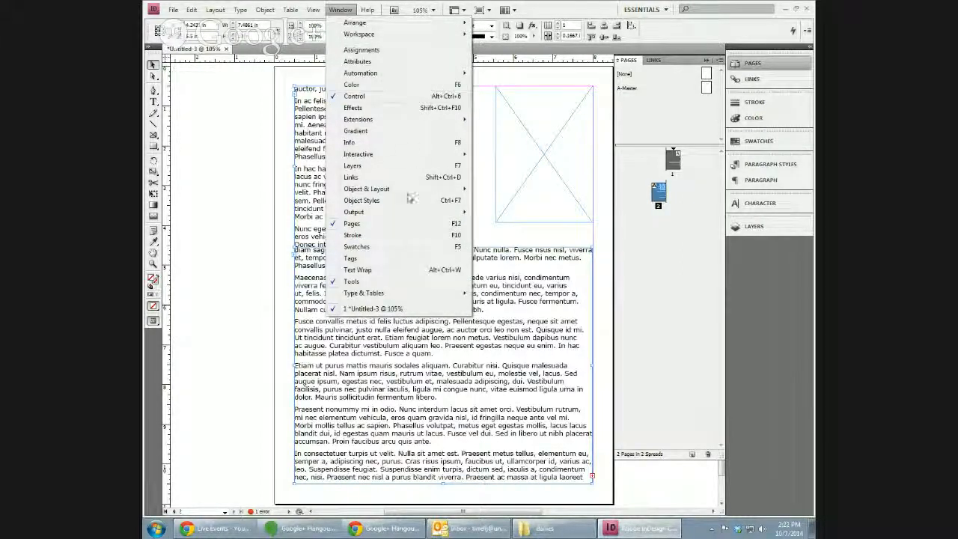
Combine the two page-2 text frames with Pathfinder Add into one L-shaped frame, then drag it left.
mouse_move(412, 195)
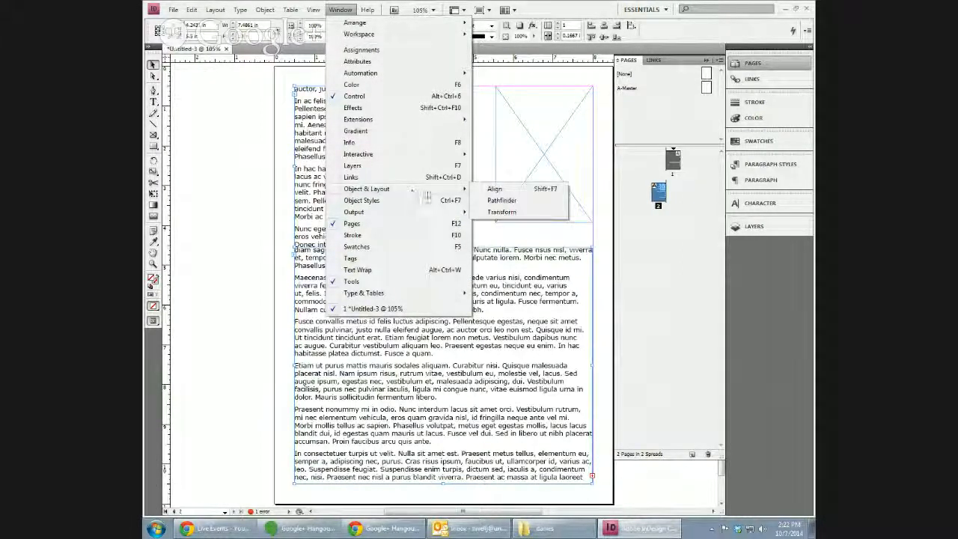
left_click(502, 199)
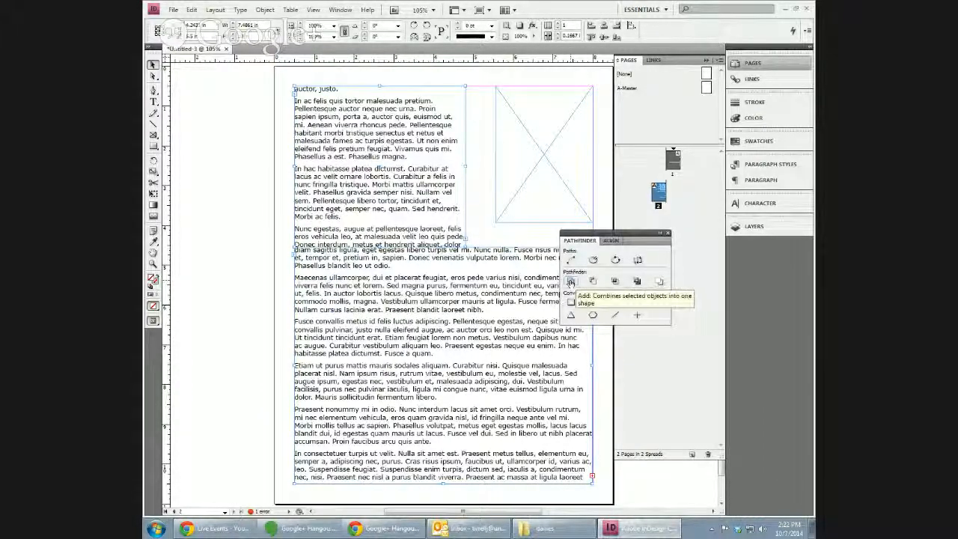
left_click(570, 282)
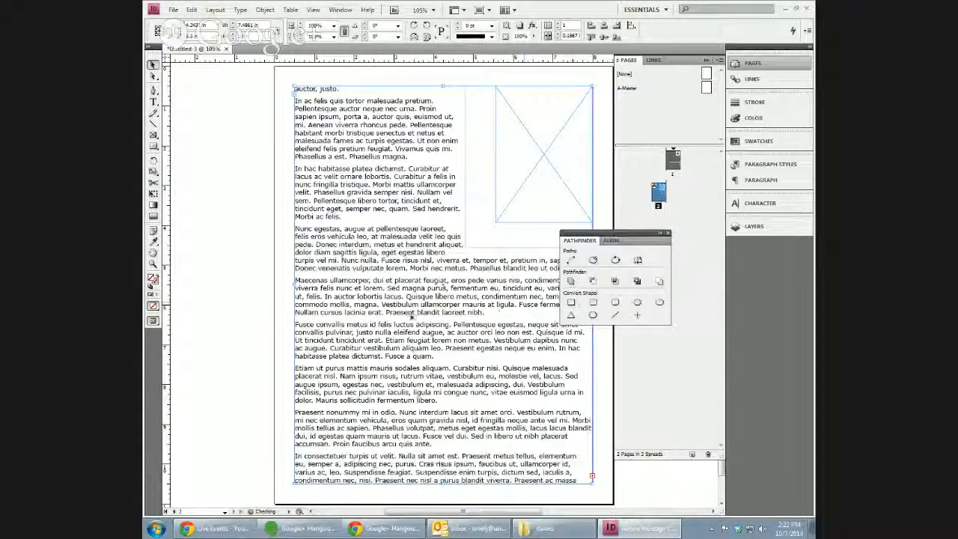
left_click(667, 233)
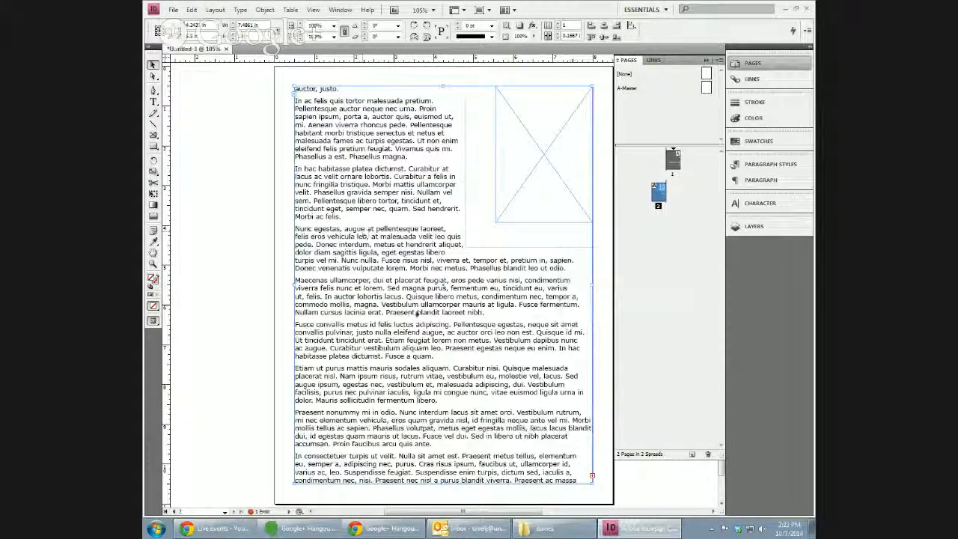
left_click_drag(493, 301, 416, 307)
Undo the move, add page 3, and flow the overflow into a frame stretched to its top margin.
key("ctrl+z")
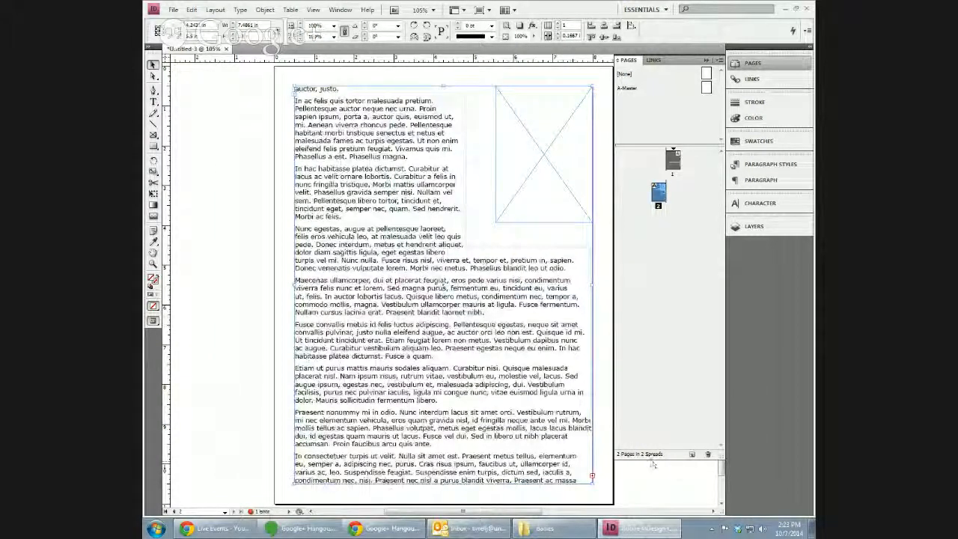
left_click(692, 454)
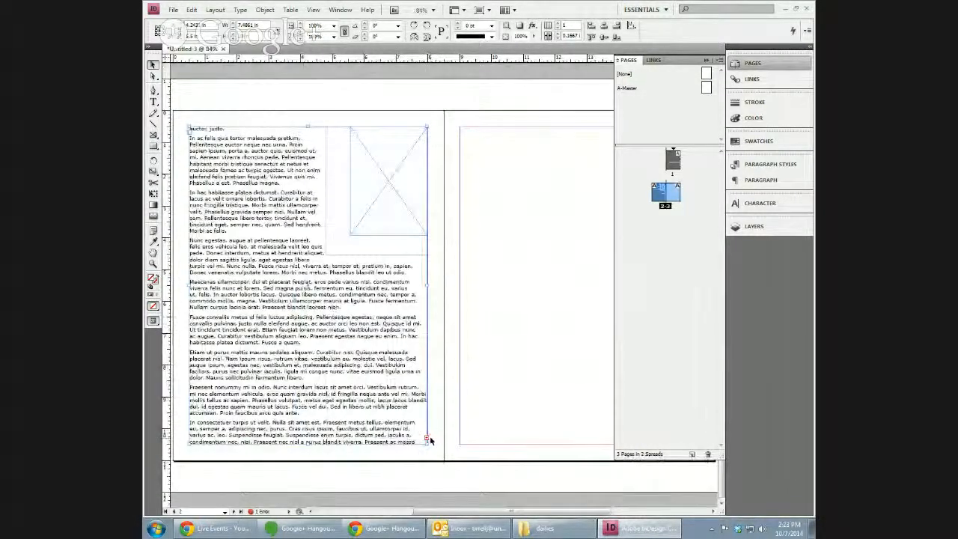
left_click(426, 436)
left_click(526, 236)
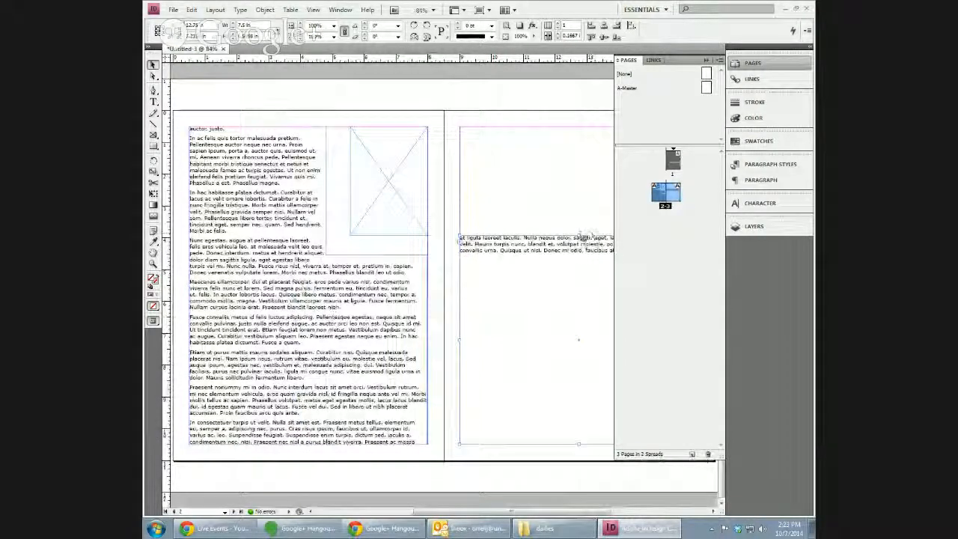
left_click_drag(578, 235, 577, 128)
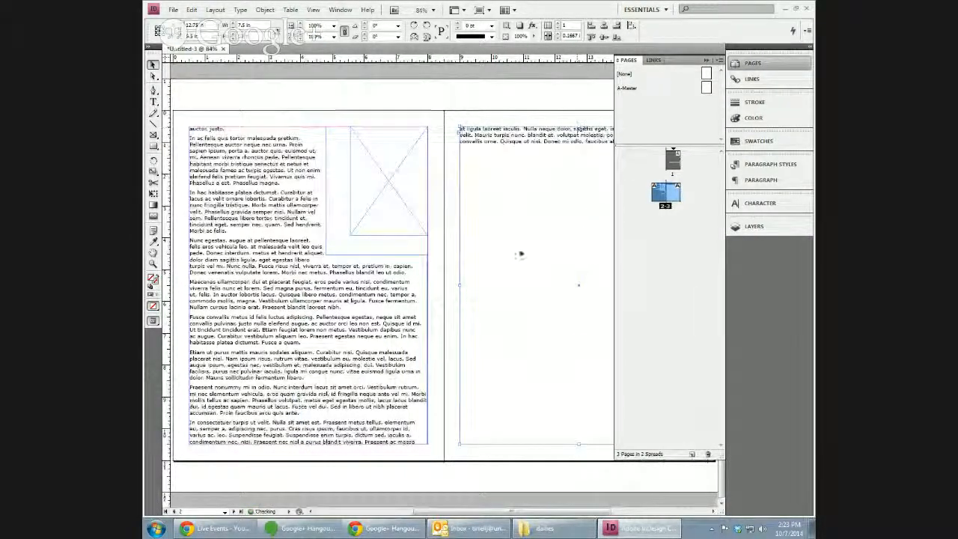
left_click(473, 97)
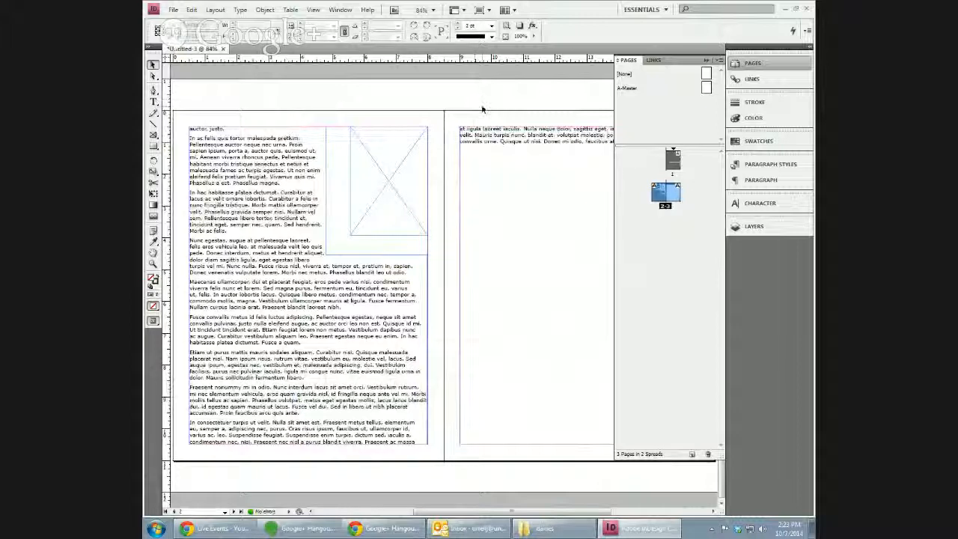